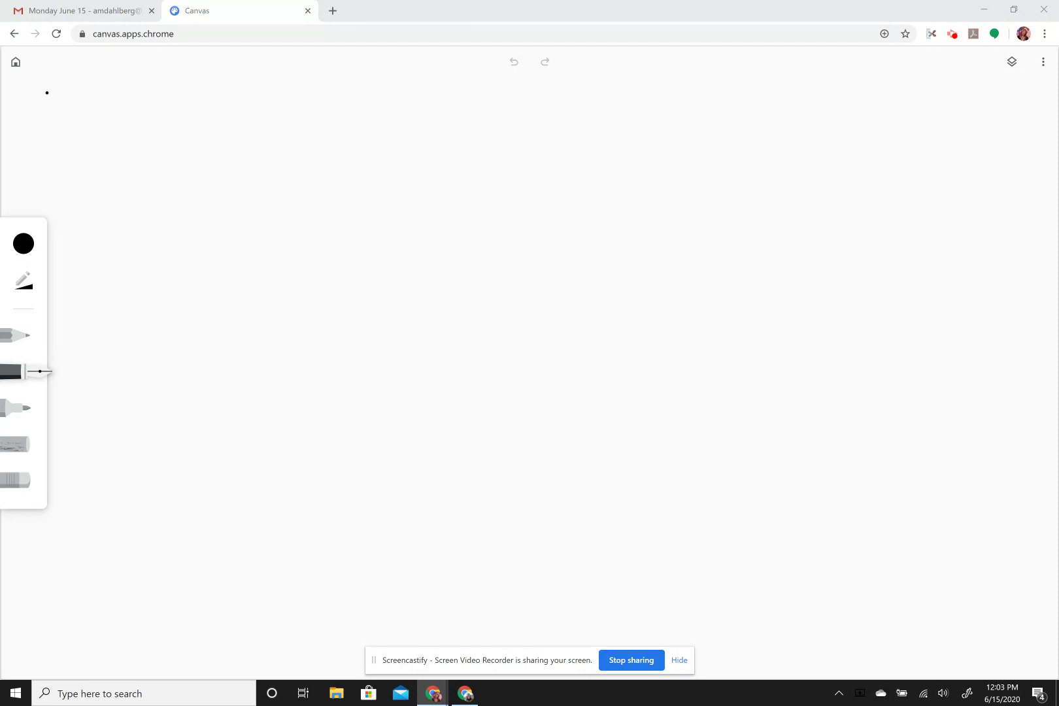
# - Leave the blank drawing and go back to the empty Canvas gallery
pyautogui.click(16, 63)
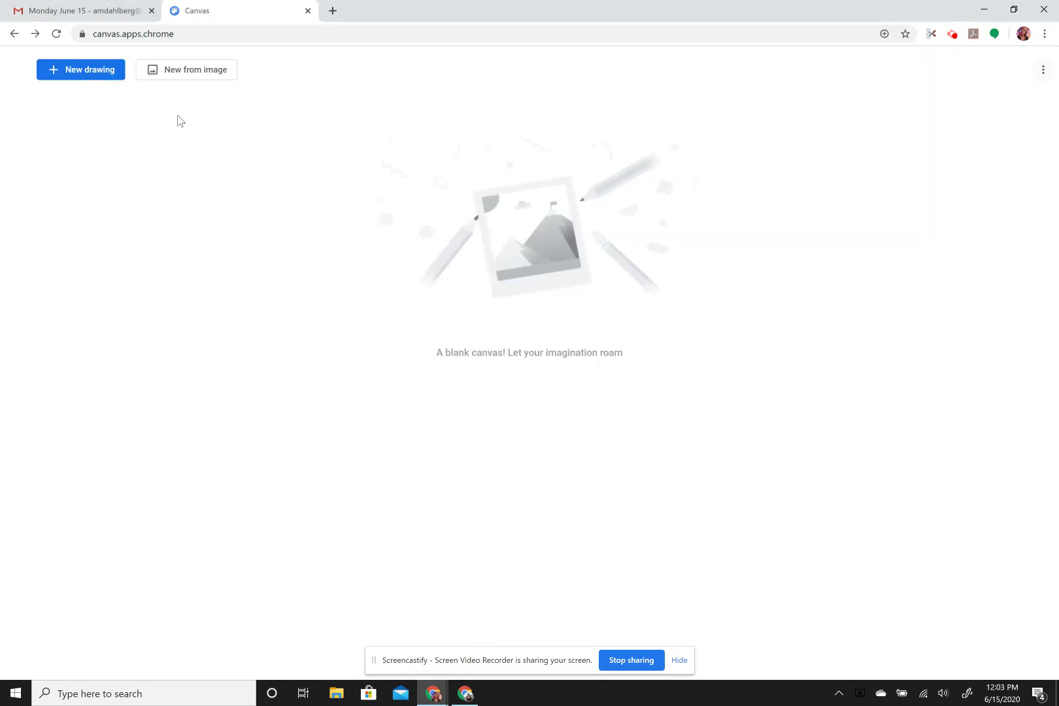
# - Start a new drawing from the woman's portrait JPG in the SummerSchoolPictures folder
pyautogui.click(212, 77)
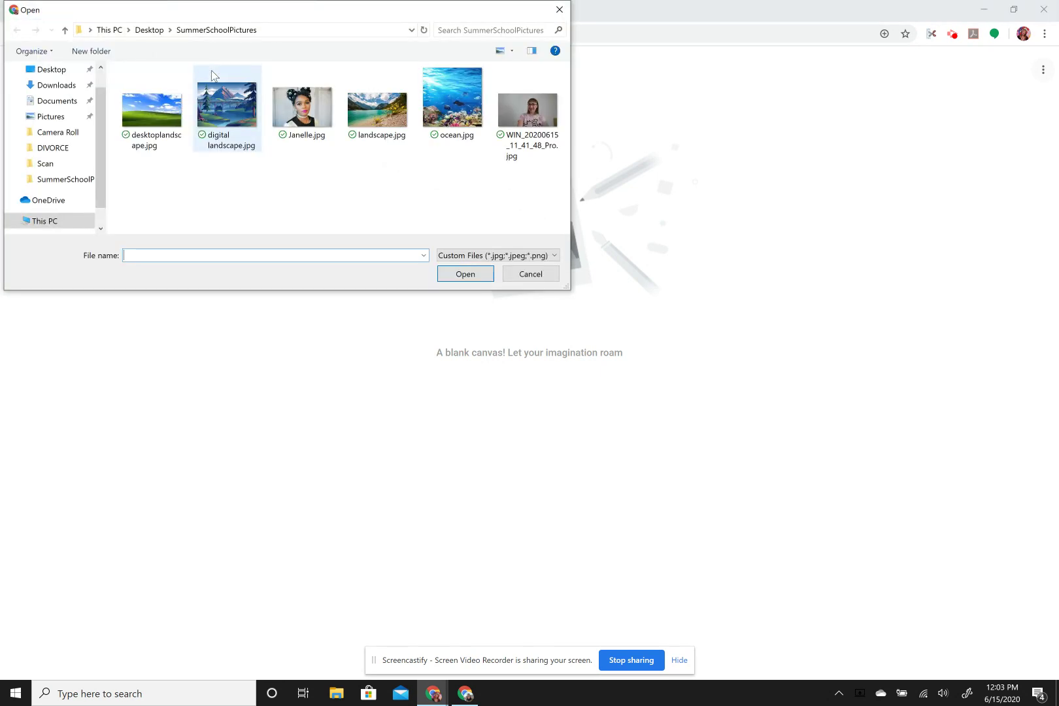
pyautogui.click(314, 127)
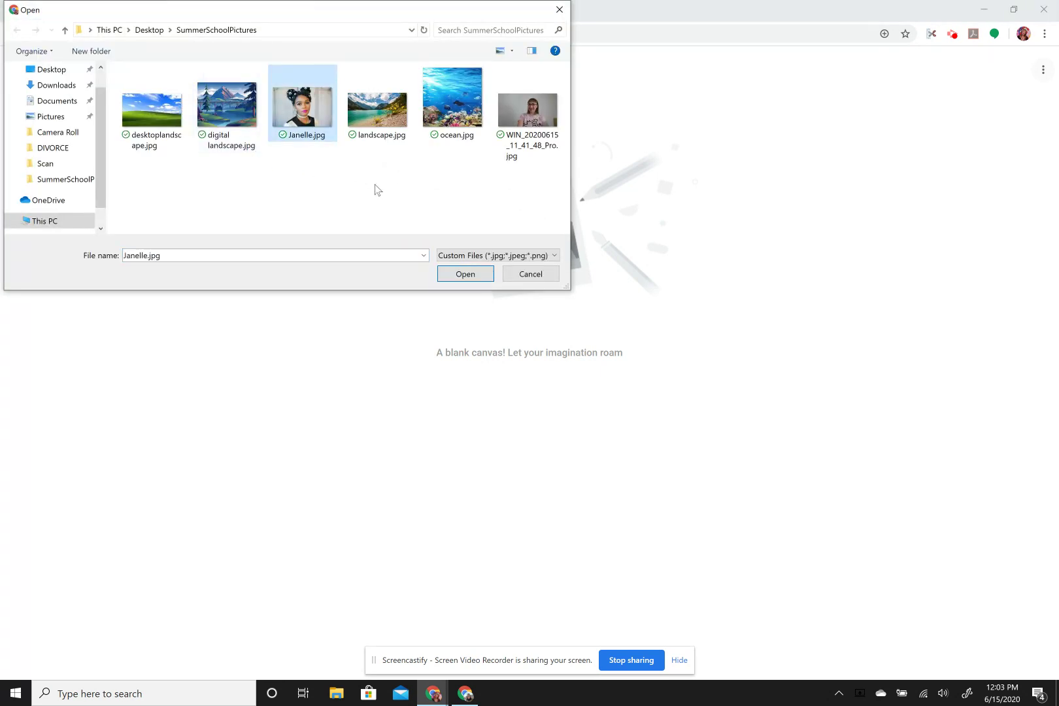
pyautogui.click(477, 275)
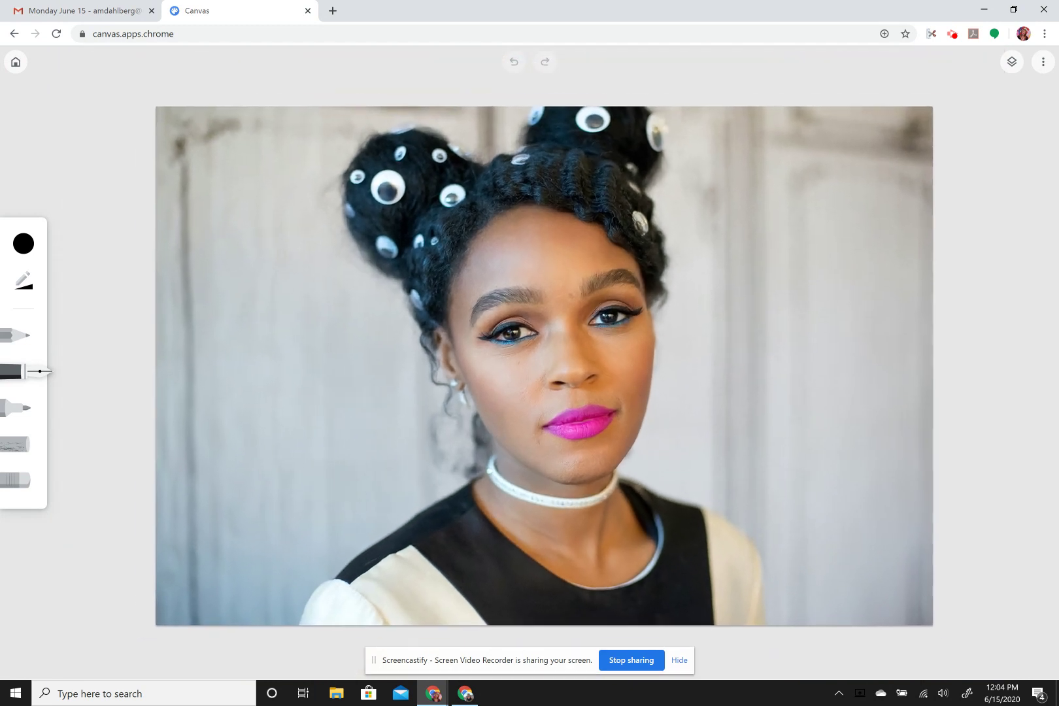
# - Zoom in on the portrait photo, show its layers, and switch to the marker
pyautogui.scroll(5, 740, 341)
pyautogui.scroll(2, 740, 340)
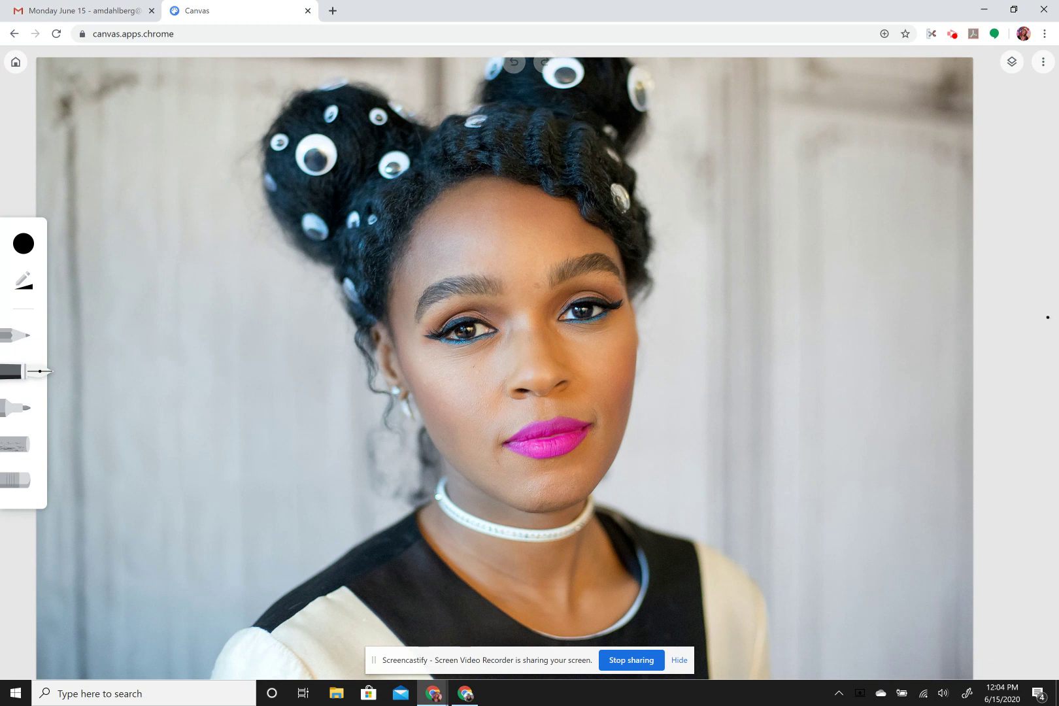
pyautogui.click(1011, 62)
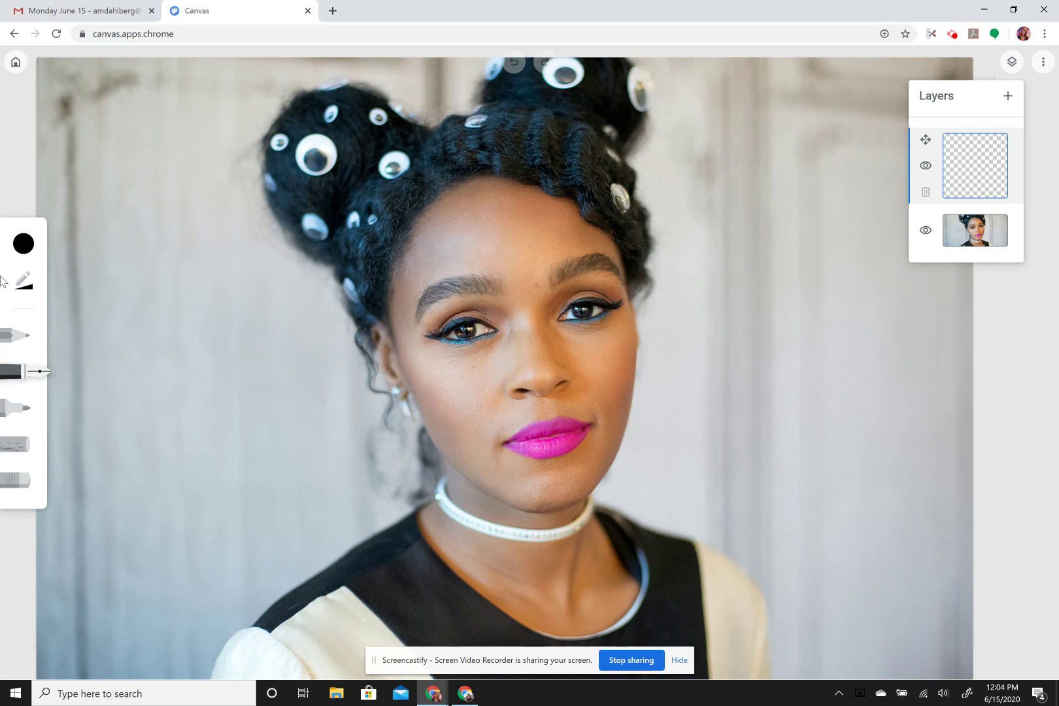
pyautogui.click(17, 335)
# - Choose the pen and give it a larger stroke size with opacity 61
pyautogui.click(22, 381)
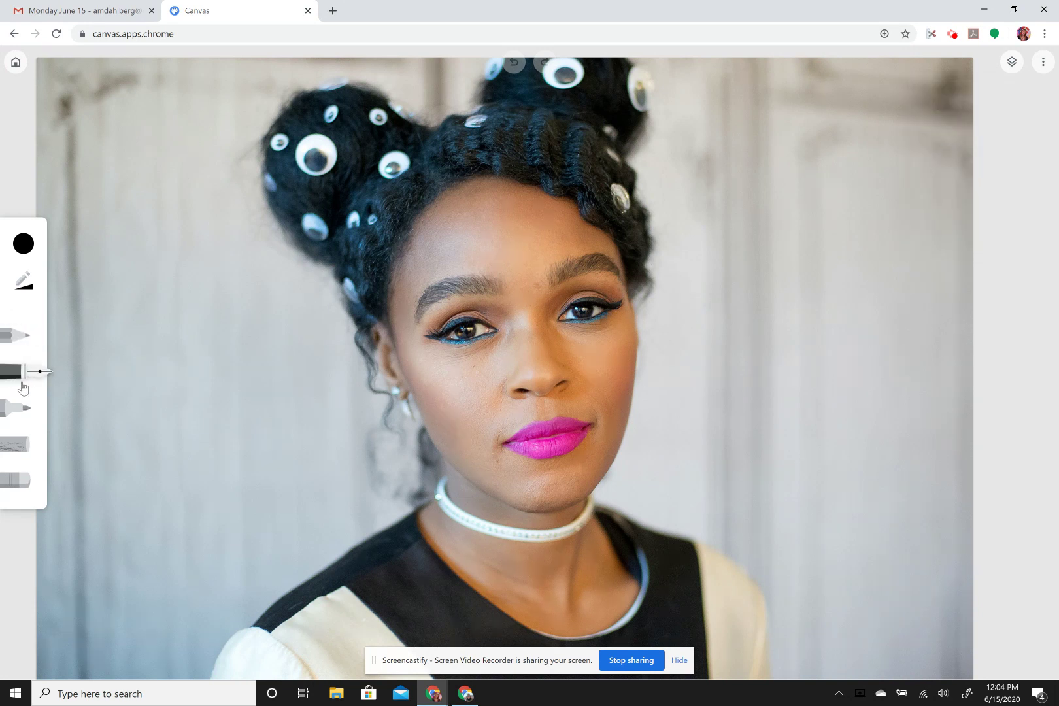
pyautogui.click(18, 416)
pyautogui.click(19, 448)
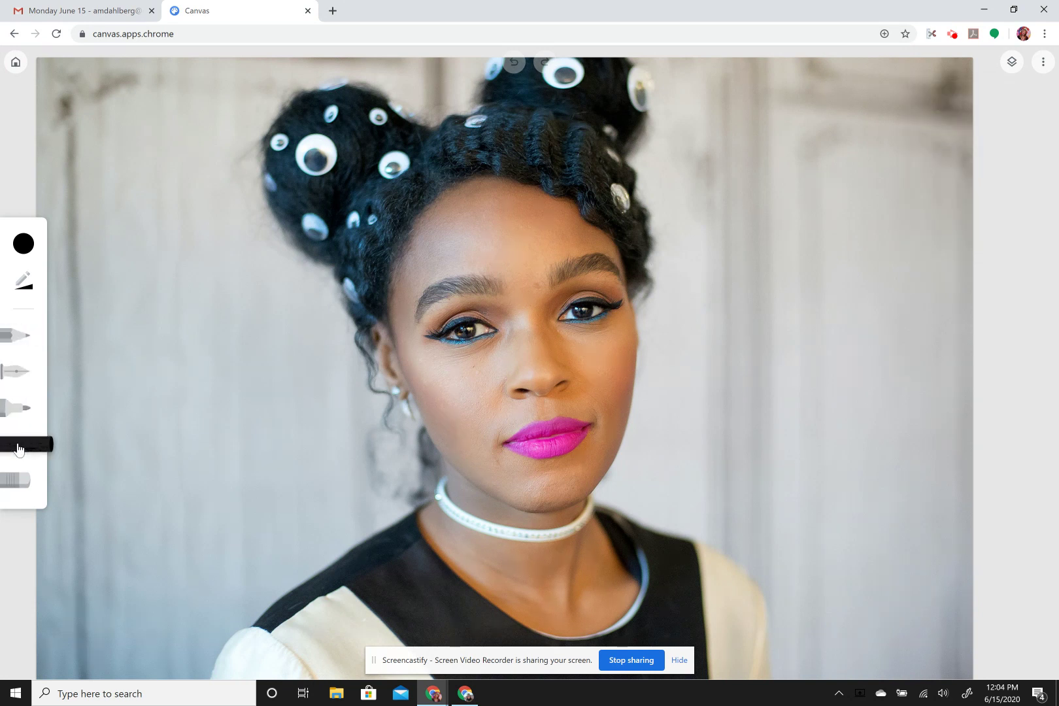
pyautogui.click(20, 368)
pyautogui.click(23, 245)
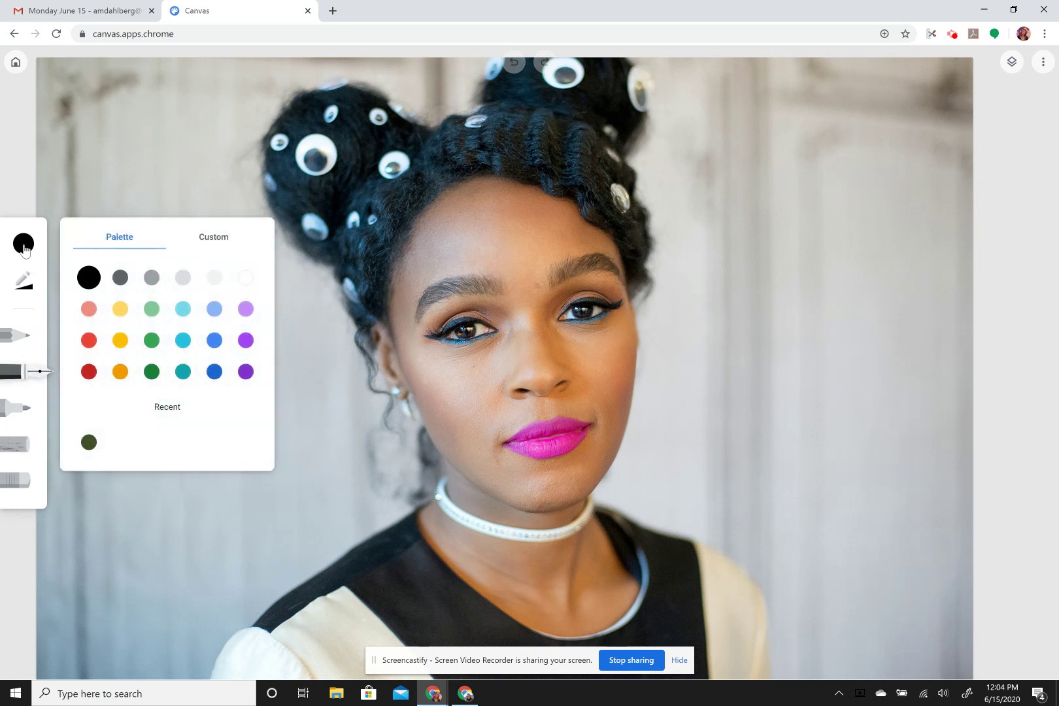
pyautogui.click(24, 281)
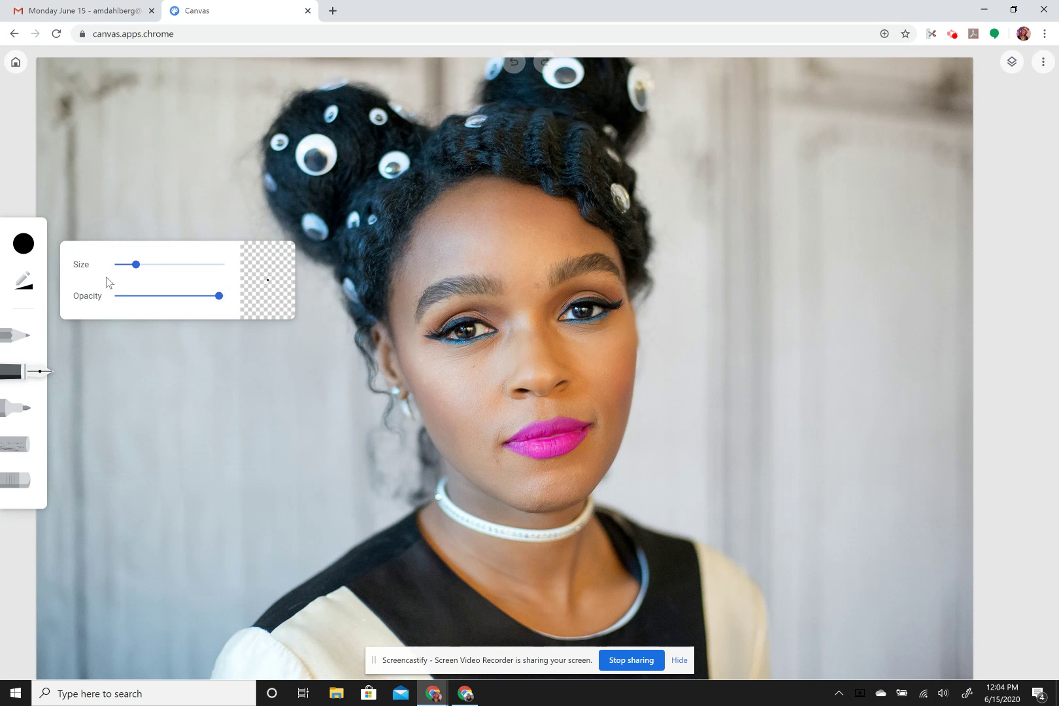
pyautogui.moveTo(142, 269); pyautogui.dragTo(150, 268)
pyautogui.click(160, 265)
pyautogui.moveTo(219, 296)
pyautogui.mouseDown()
pyautogui.moveTo(121, 304)
pyautogui.moveTo(229, 302)
pyautogui.mouseUp()
# - Keep black as the pen colour and trace the face outline from the hairline
pyautogui.click(23, 245)
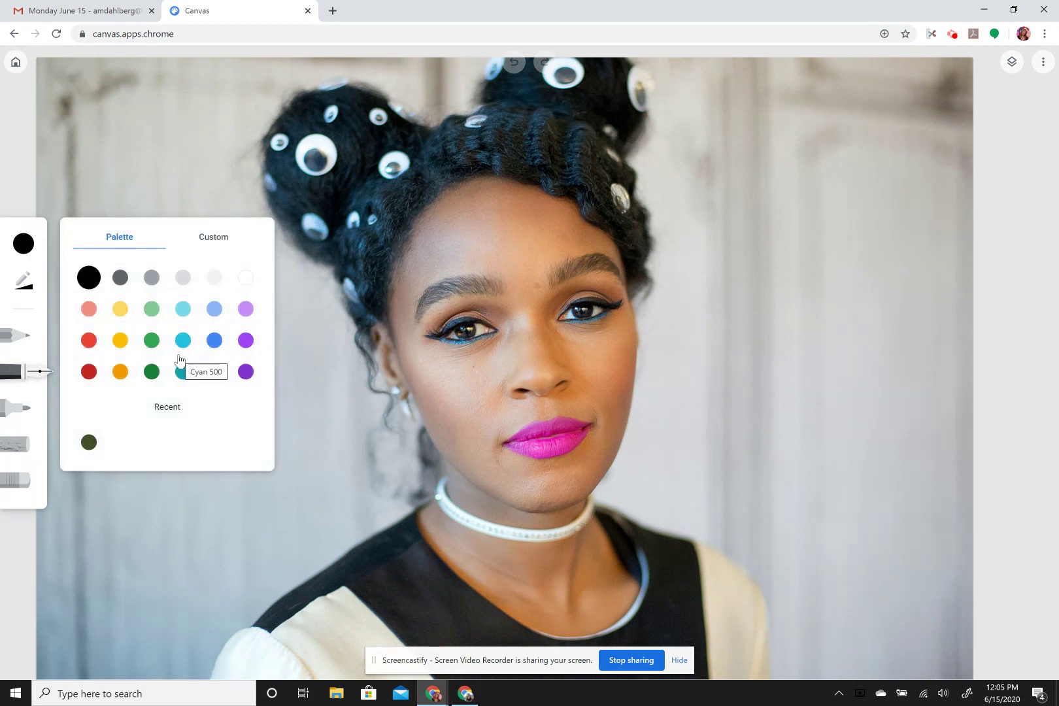
pyautogui.click(33, 255)
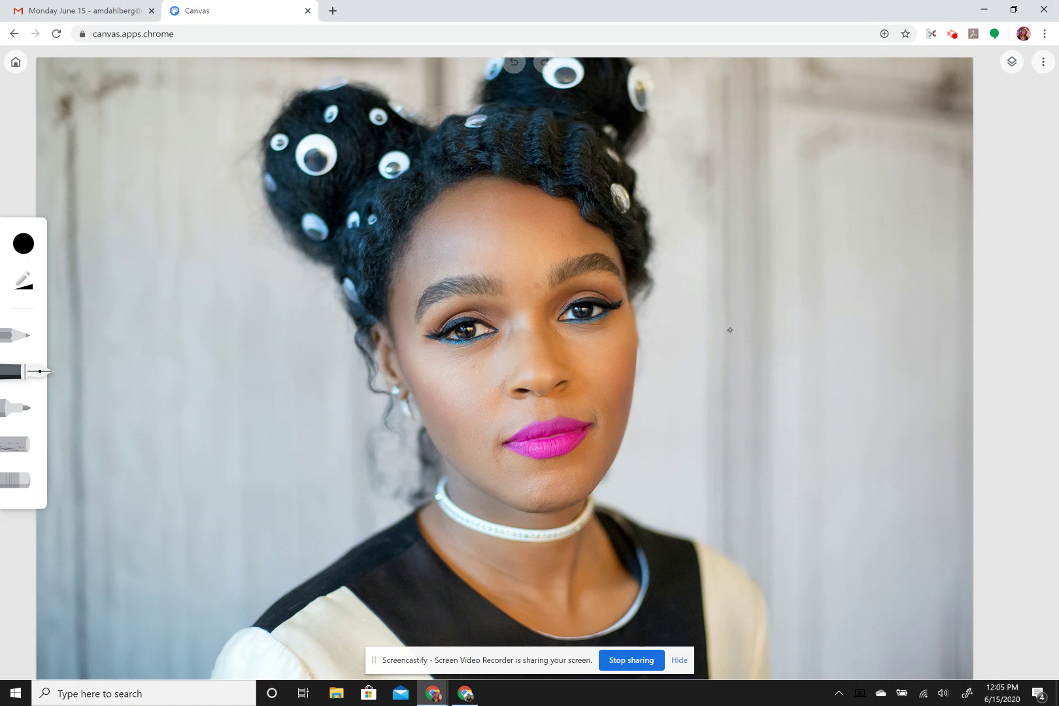
pyautogui.moveTo(473, 184)
pyautogui.mouseDown()
pyautogui.moveTo(429, 209)
pyautogui.moveTo(391, 284)
pyautogui.moveTo(388, 328)
pyautogui.moveTo(423, 428)
pyautogui.moveTo(452, 470)
pyautogui.moveTo(493, 499)
pyautogui.moveTo(543, 509)
pyautogui.moveTo(597, 487)
pyautogui.moveTo(633, 347)
pyautogui.moveTo(618, 248)
pyautogui.moveTo(585, 196)
pyautogui.moveTo(523, 173)
pyautogui.moveTo(467, 176)
pyautogui.moveTo(441, 191)
pyautogui.moveTo(429, 172)
pyautogui.moveTo(390, 168)
pyautogui.moveTo(363, 195)
pyautogui.moveTo(339, 271)
pyautogui.moveTo(353, 323)
pyautogui.moveTo(379, 342)
pyautogui.mouseUp()
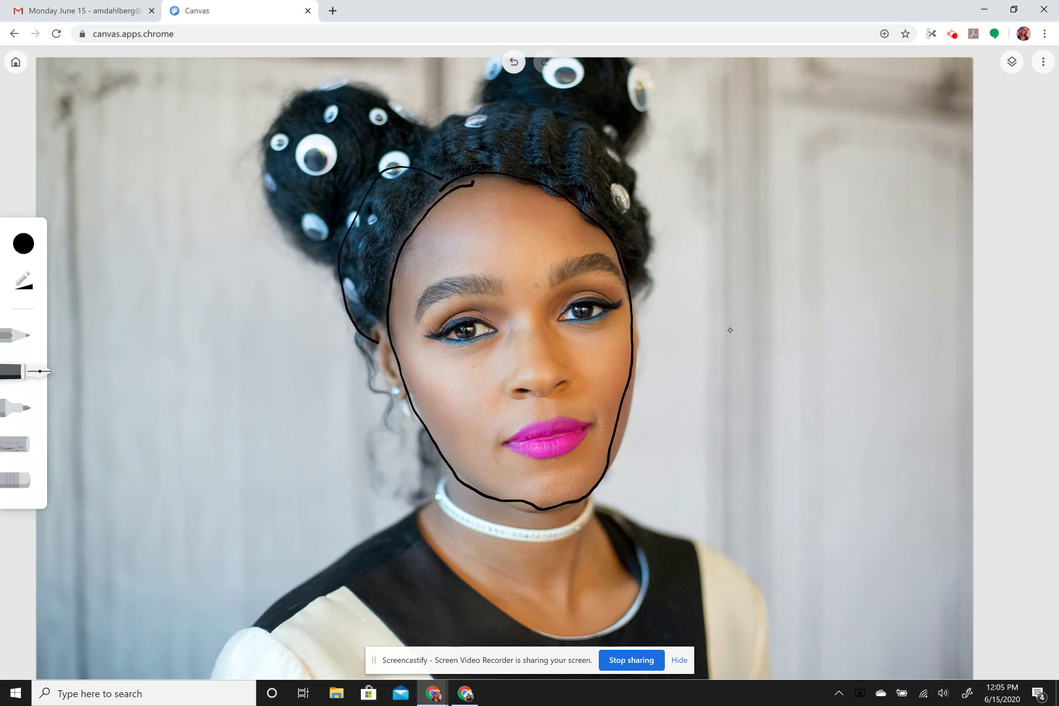
# - Trace the hair outline over the head and erase the faulty jaw and chin lines
pyautogui.moveTo(427, 165)
pyautogui.mouseDown()
pyautogui.moveTo(444, 117)
pyautogui.moveTo(544, 108)
pyautogui.moveTo(590, 126)
pyautogui.moveTo(659, 228)
pyautogui.moveTo(662, 262)
pyautogui.moveTo(638, 331)
pyautogui.mouseUp()
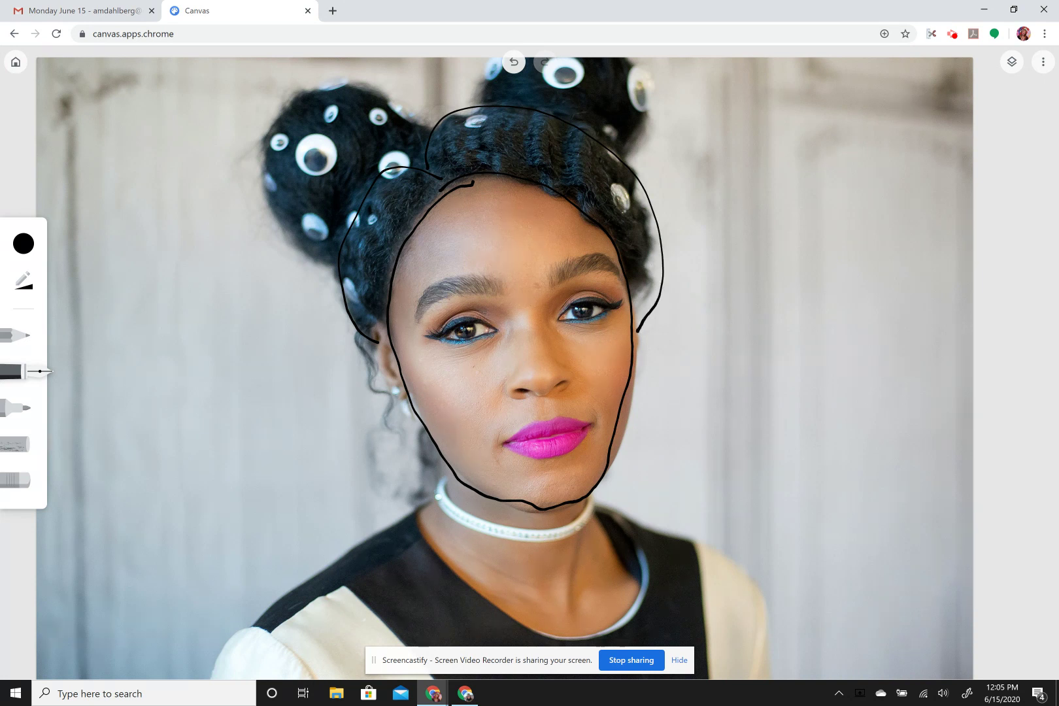
pyautogui.press('e')
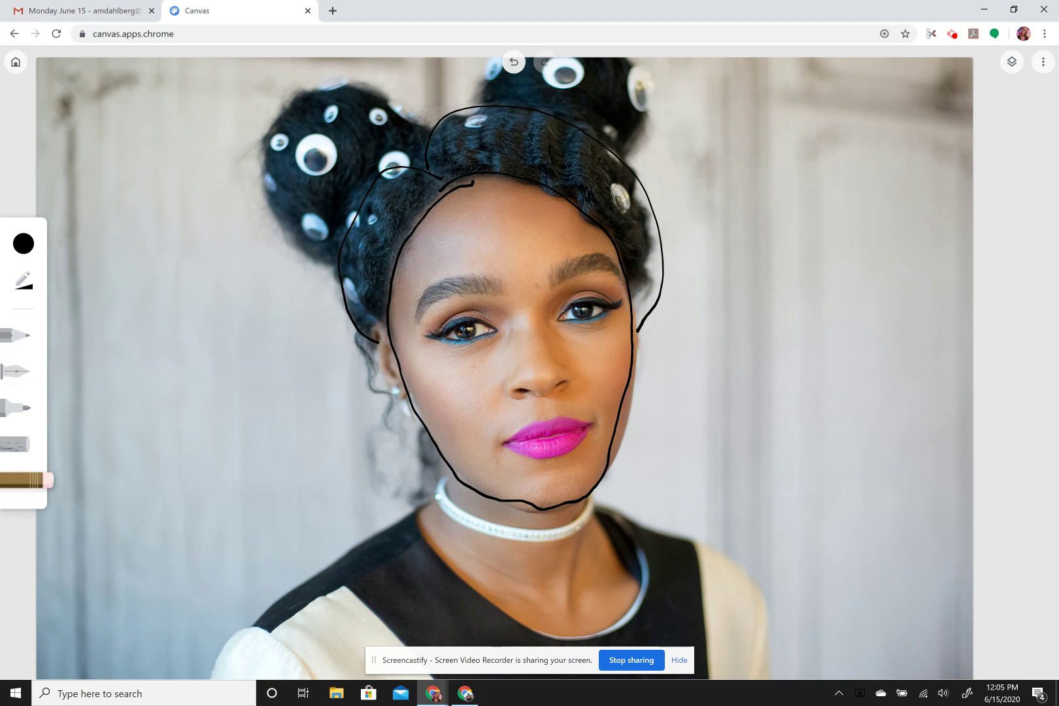
pyautogui.moveTo(434, 440)
pyautogui.mouseDown()
pyautogui.moveTo(464, 483)
pyautogui.moveTo(415, 412)
pyautogui.mouseUp()
pyautogui.moveTo(476, 490)
pyautogui.mouseDown()
pyautogui.moveTo(553, 508)
pyautogui.moveTo(588, 495)
pyautogui.moveTo(602, 479)
pyautogui.moveTo(632, 343)
pyautogui.mouseUp()
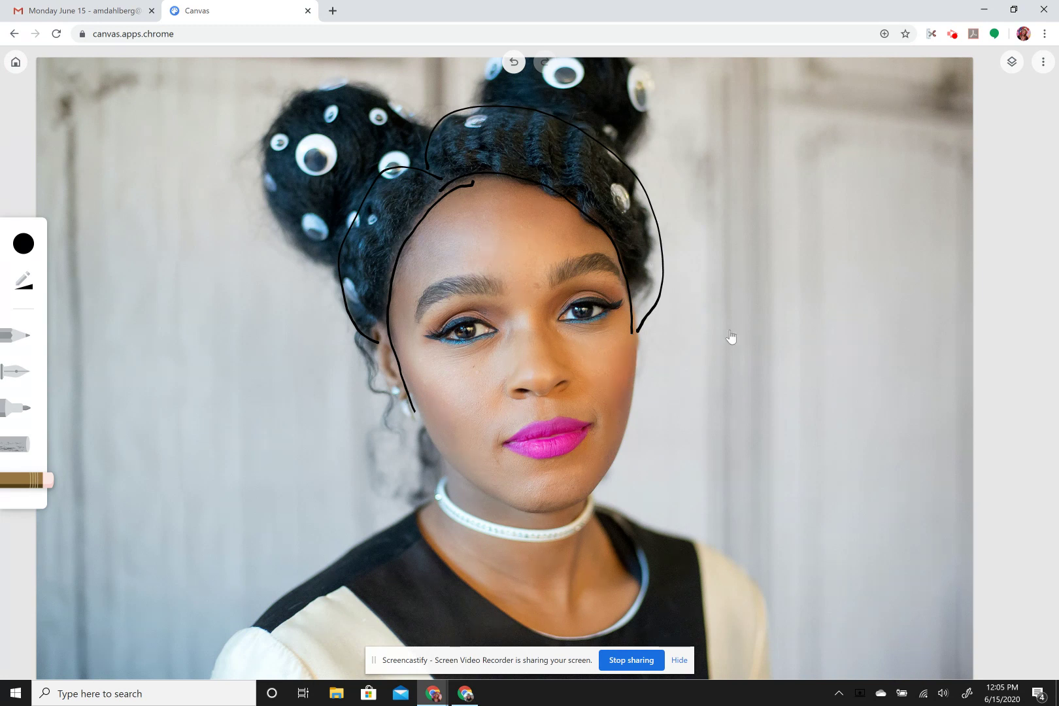
# - Redraw the left jawline down to the chin and erase the right side of the hair loop
pyautogui.click(14, 371)
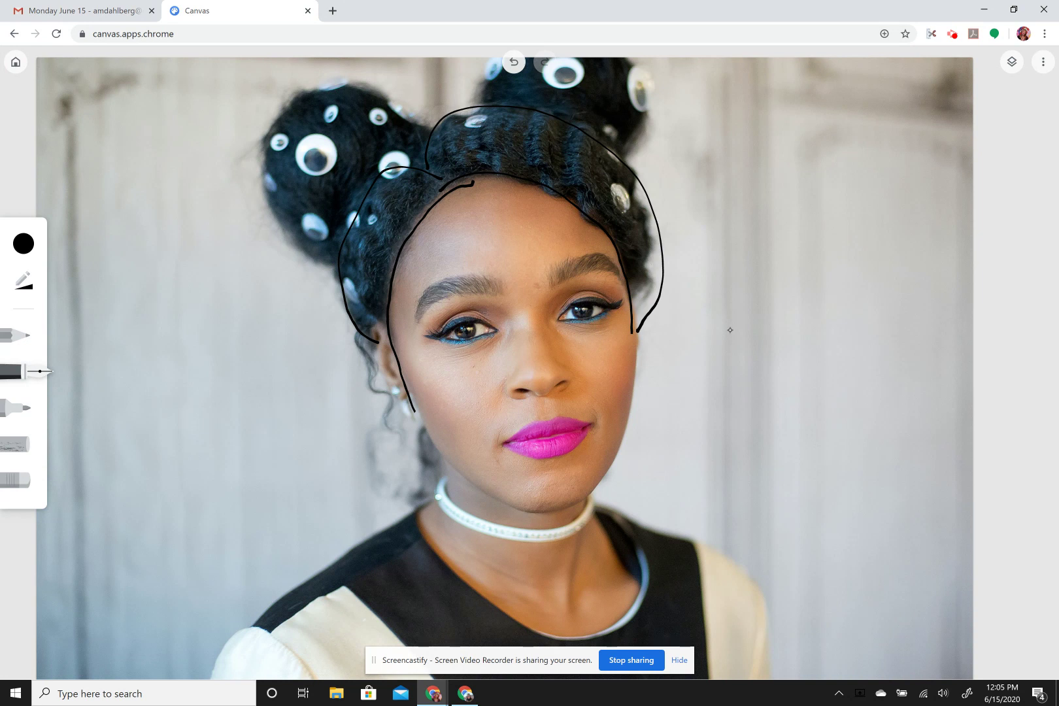
pyautogui.moveTo(414, 411)
pyautogui.mouseDown()
pyautogui.moveTo(498, 502)
pyautogui.moveTo(558, 513)
pyautogui.moveTo(603, 480)
pyautogui.moveTo(630, 430)
pyautogui.moveTo(632, 320)
pyautogui.mouseUp()
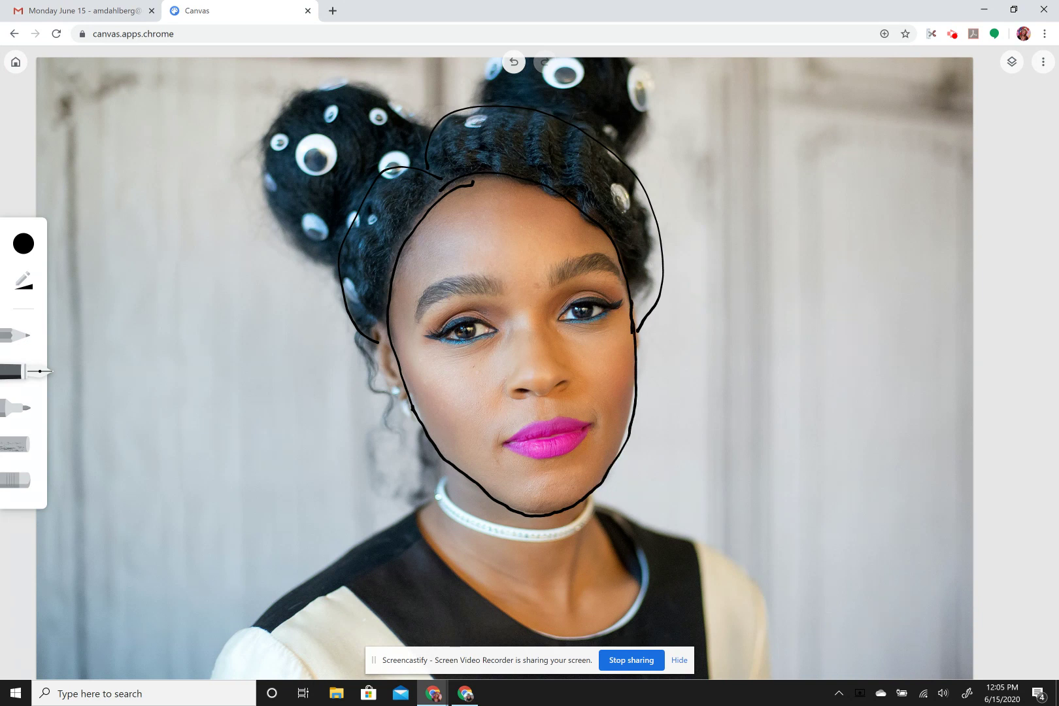
pyautogui.click(15, 480)
pyautogui.moveTo(635, 174); pyautogui.dragTo(659, 302)
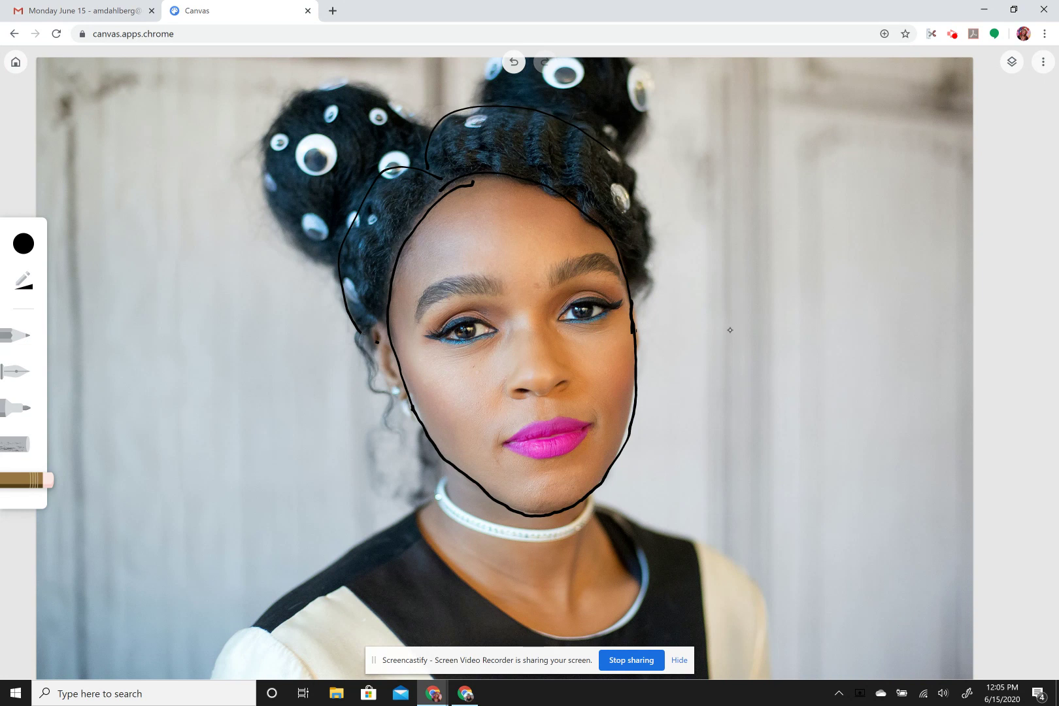
pyautogui.click(27, 371)
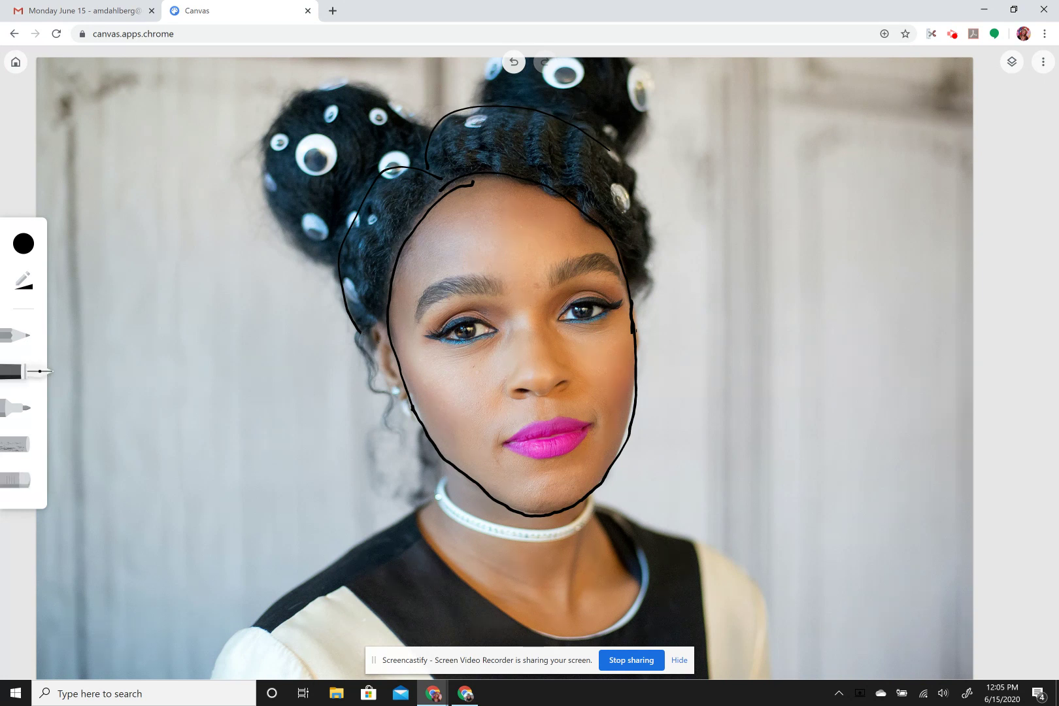
# - Extend the hair outline down the right side and outline the ear and both hair buns
pyautogui.moveTo(608, 149)
pyautogui.mouseDown()
pyautogui.moveTo(635, 161)
pyautogui.moveTo(647, 226)
pyautogui.moveTo(653, 264)
pyautogui.moveTo(638, 314)
pyautogui.mouseUp()
pyautogui.moveTo(386, 335)
pyautogui.mouseDown()
pyautogui.moveTo(383, 325)
pyautogui.moveTo(367, 358)
pyautogui.moveTo(409, 410)
pyautogui.mouseUp()
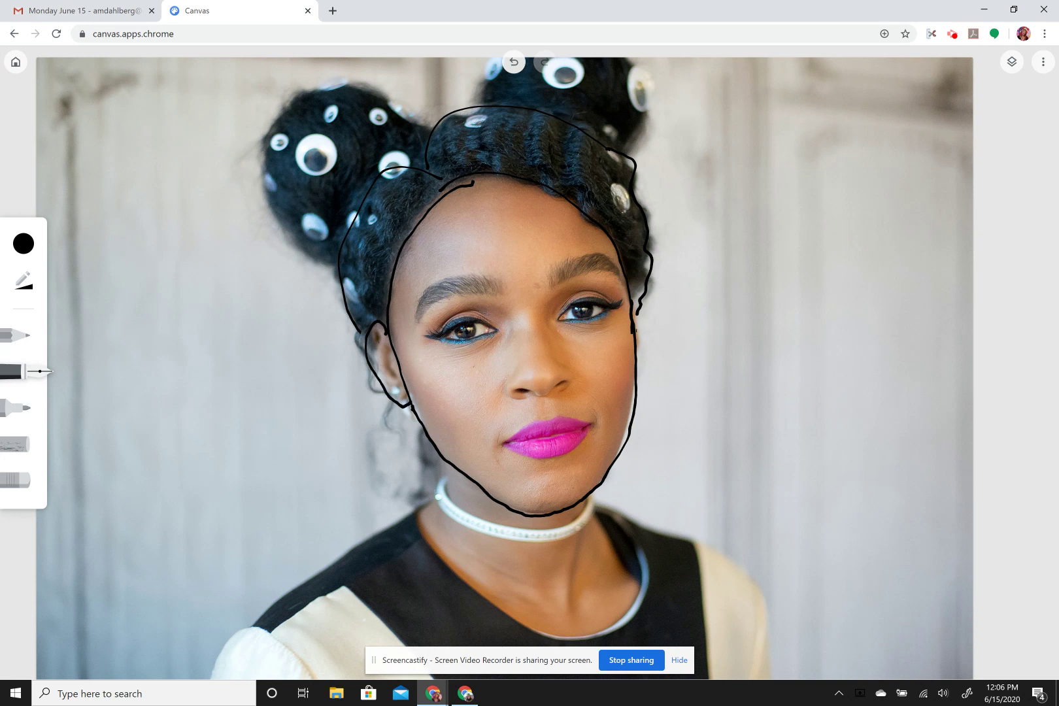
pyautogui.moveTo(427, 131)
pyautogui.mouseDown()
pyautogui.moveTo(408, 111)
pyautogui.moveTo(262, 141)
pyautogui.moveTo(266, 211)
pyautogui.moveTo(317, 265)
pyautogui.moveTo(344, 255)
pyautogui.mouseUp()
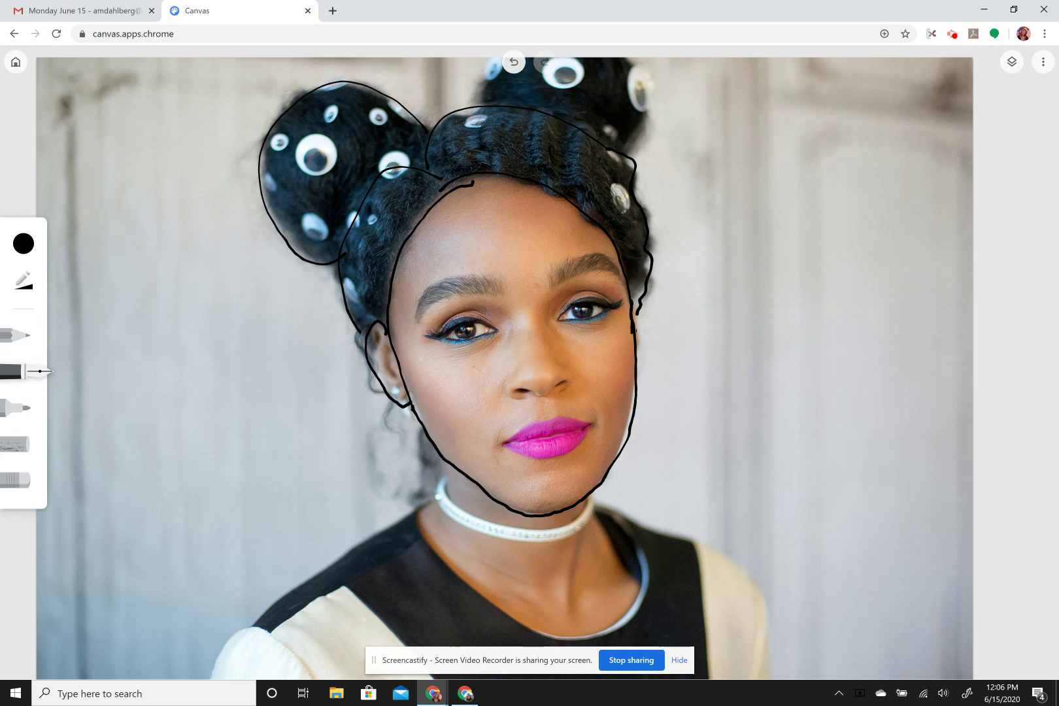
pyautogui.moveTo(491, 99)
pyautogui.mouseDown()
pyautogui.moveTo(498, 57)
pyautogui.moveTo(631, 143)
pyautogui.moveTo(611, 156)
pyautogui.mouseUp()
# - Draw both sides of the neck and the neckline, then show the layers
pyautogui.moveTo(446, 459)
pyautogui.mouseDown()
pyautogui.moveTo(446, 491)
pyautogui.moveTo(413, 516)
pyautogui.mouseUp()
pyautogui.moveTo(587, 495); pyautogui.dragTo(609, 541)
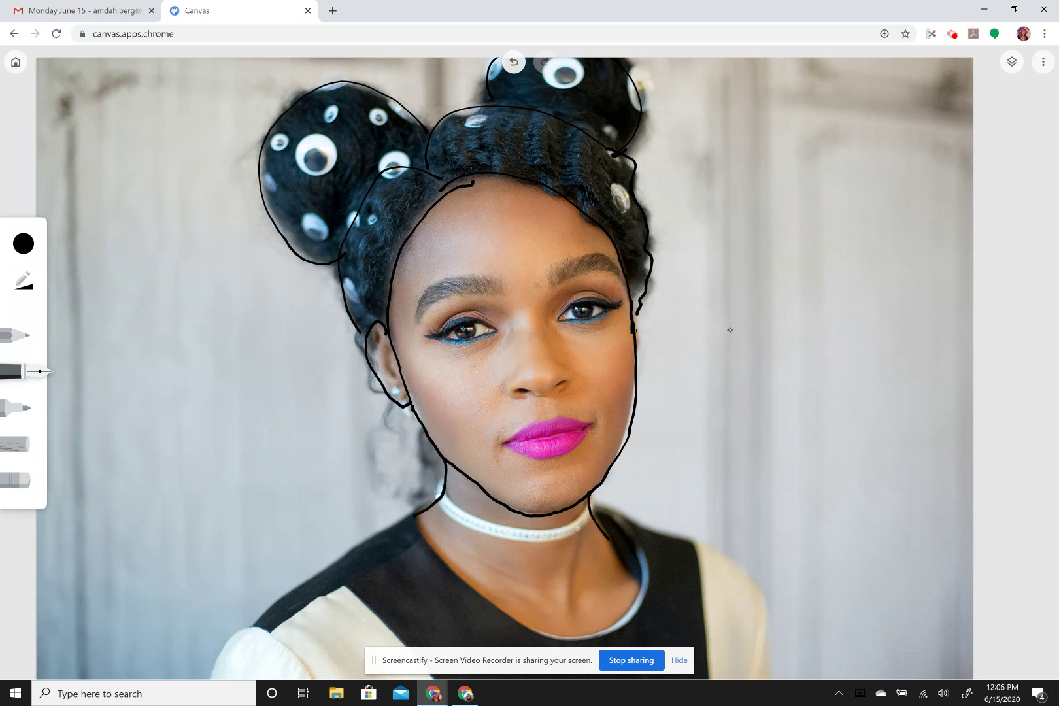
pyautogui.moveTo(422, 506)
pyautogui.mouseDown()
pyautogui.moveTo(415, 516)
pyautogui.moveTo(468, 574)
pyautogui.moveTo(546, 618)
pyautogui.moveTo(626, 600)
pyautogui.moveTo(614, 538)
pyautogui.mouseUp()
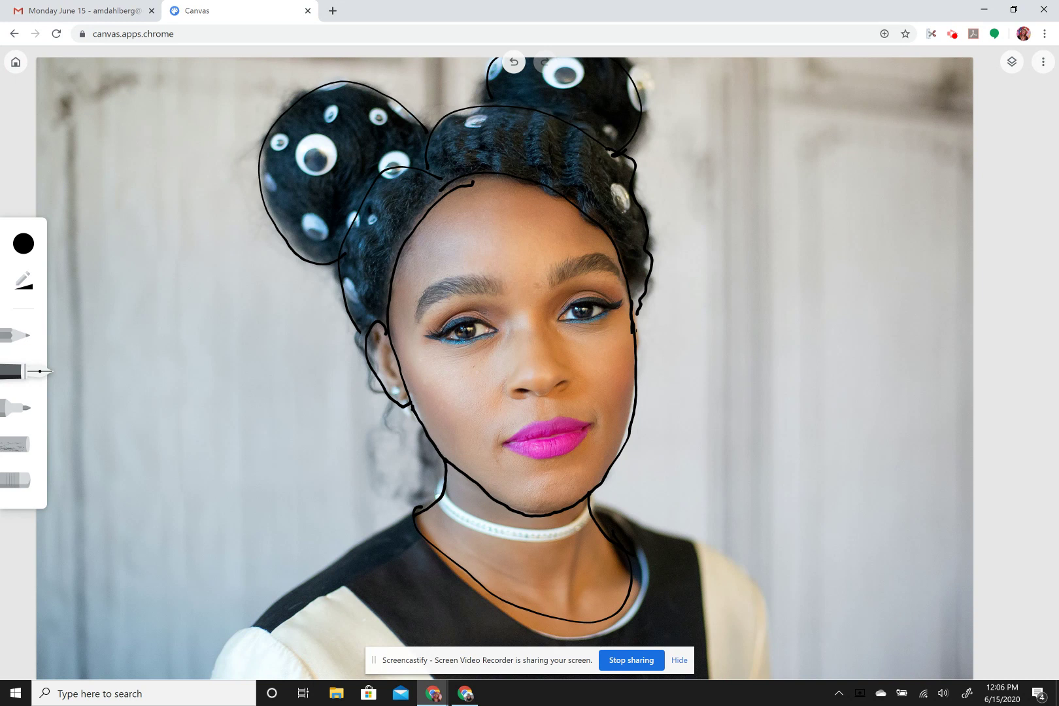
pyautogui.click(1012, 61)
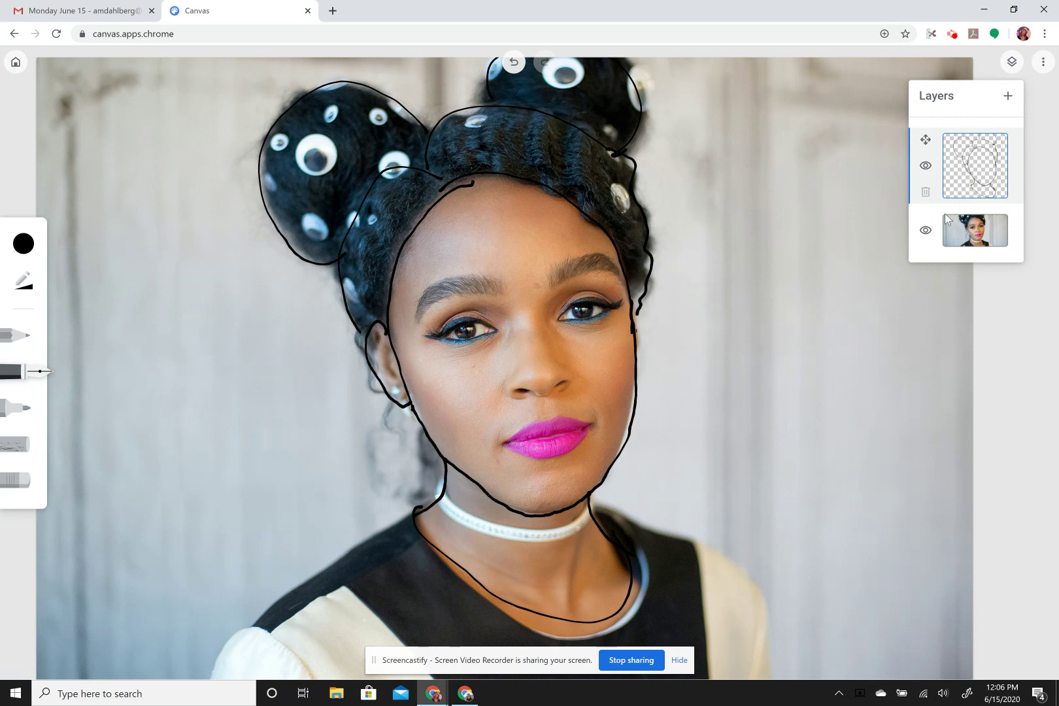
# - Check the outline by toggling the photo layer's visibility, then add an empty third layer
pyautogui.click(925, 231)
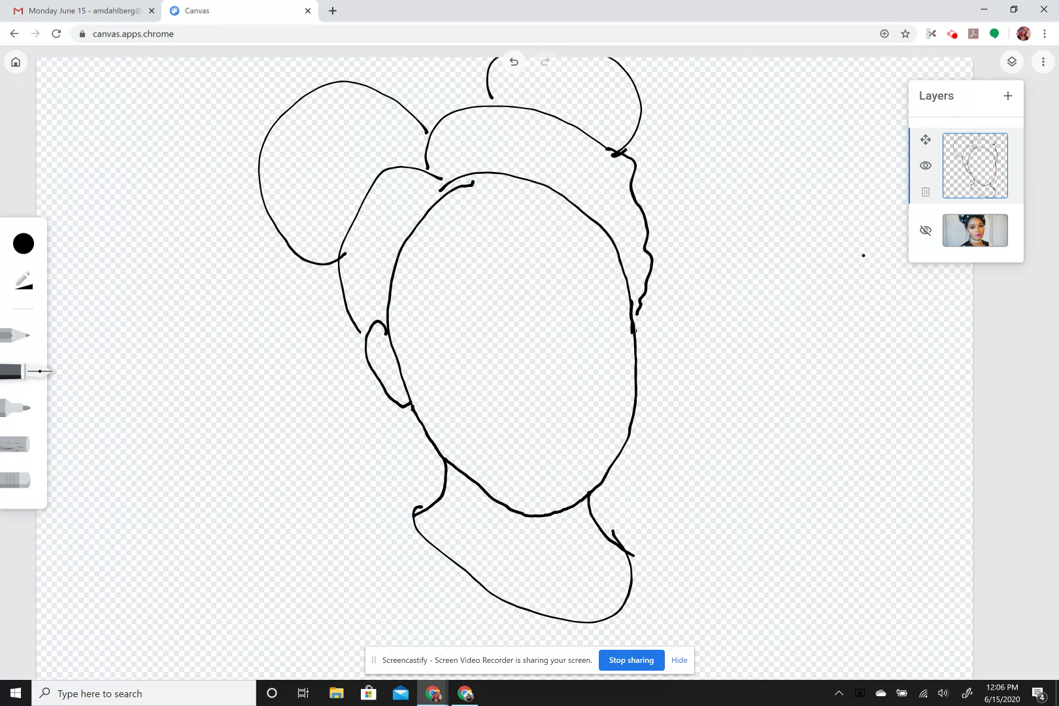
pyautogui.click(926, 231)
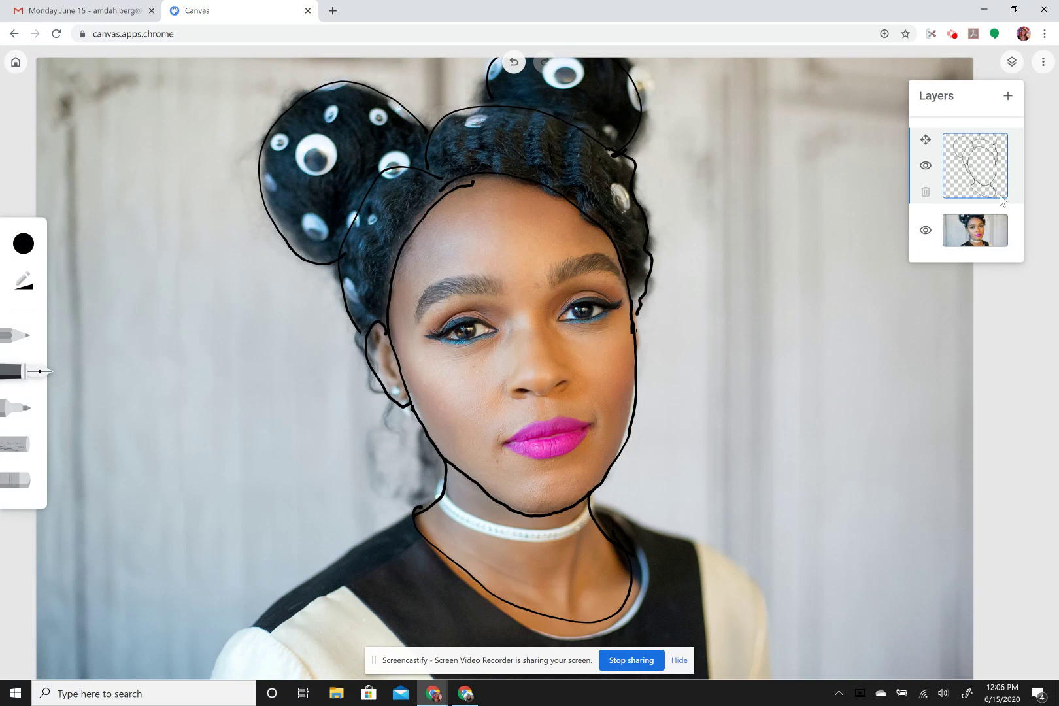
pyautogui.click(926, 231)
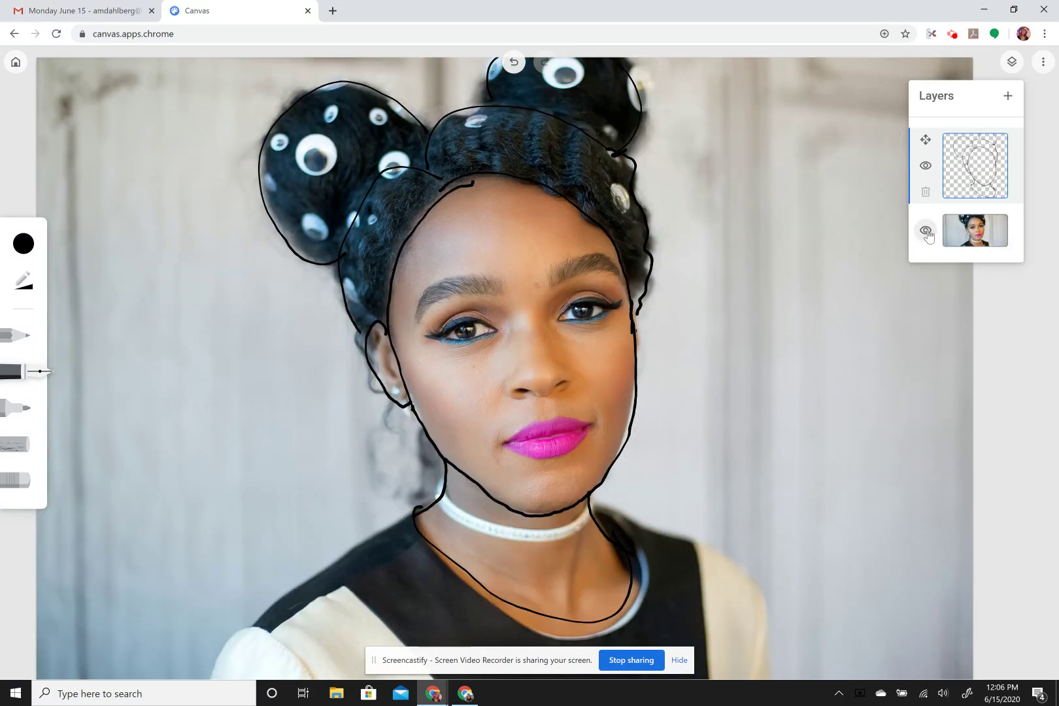
pyautogui.click(926, 231)
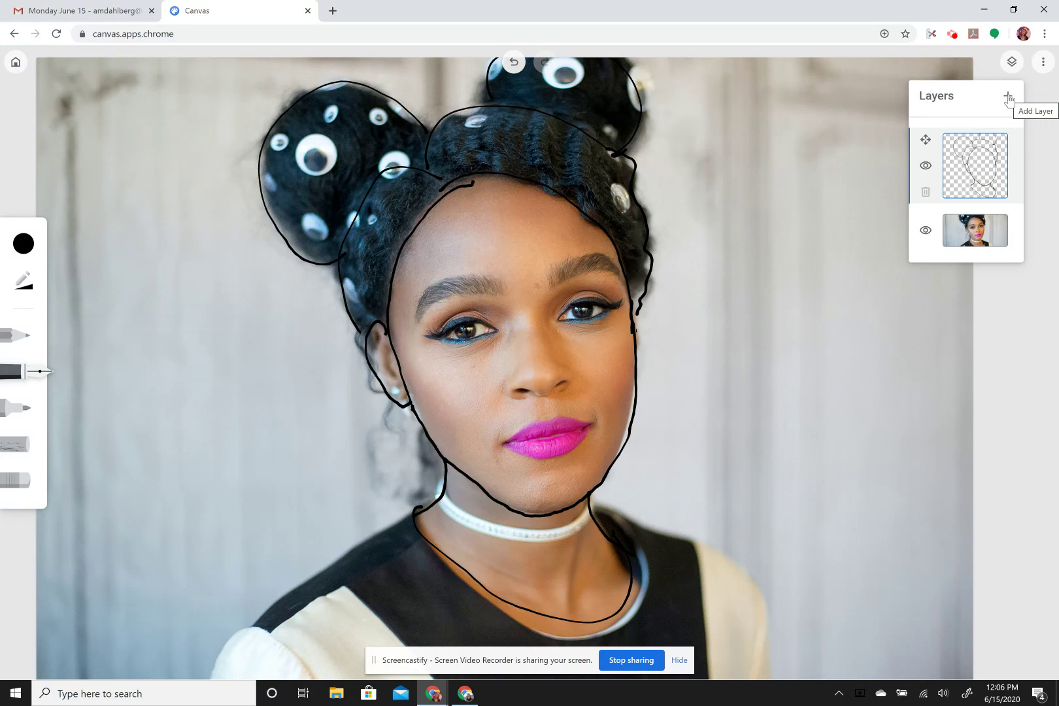
pyautogui.click(1009, 98)
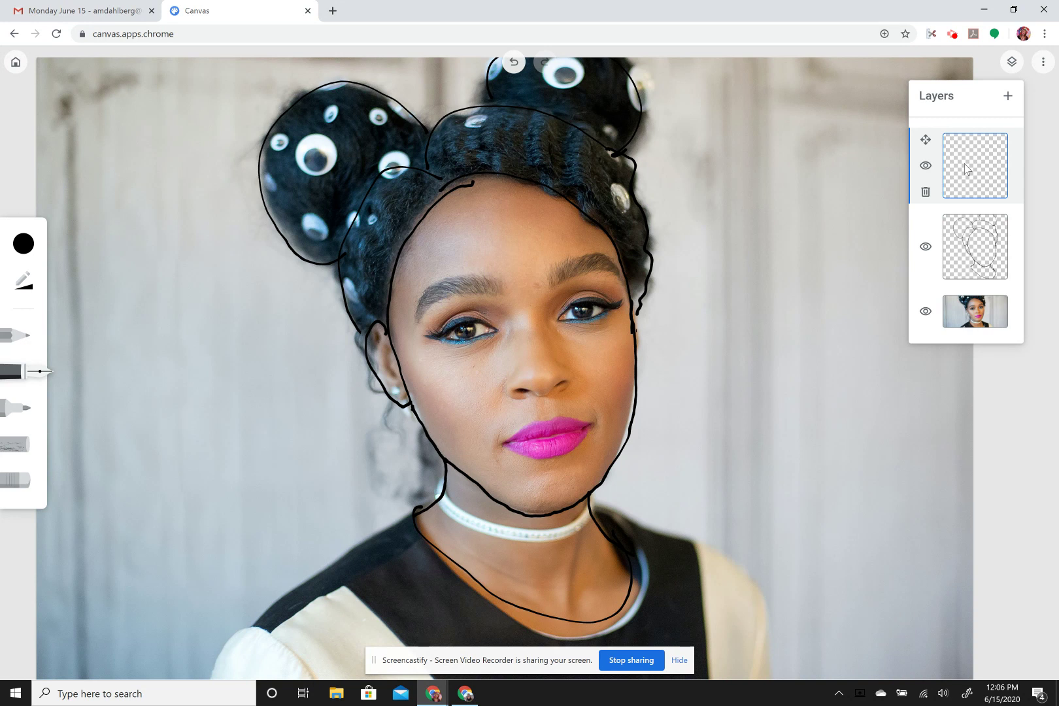
pyautogui.scroll(5, 631, 435)
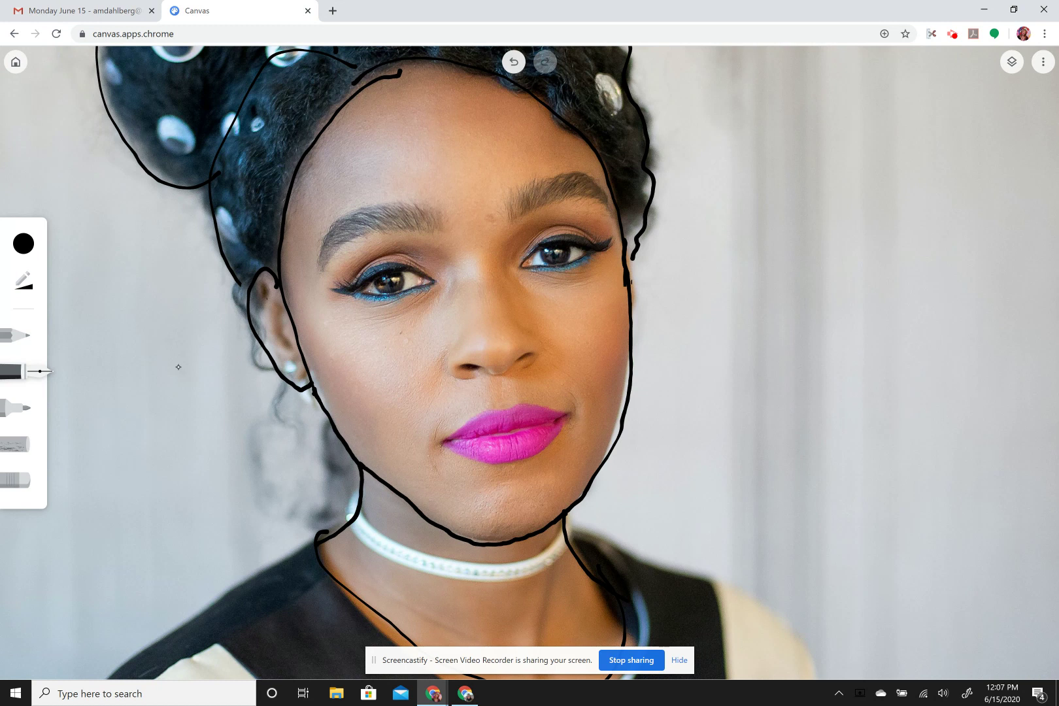
# - Ink the viewer's-right eye's upper lid, crease and darkened iris on the new layer
pyautogui.moveTo(523, 267)
pyautogui.mouseDown()
pyautogui.moveTo(561, 233)
pyautogui.moveTo(618, 239)
pyautogui.moveTo(540, 267)
pyautogui.moveTo(592, 251)
pyautogui.mouseUp()
pyautogui.moveTo(523, 253)
pyautogui.mouseDown()
pyautogui.moveTo(561, 223)
pyautogui.moveTo(596, 237)
pyautogui.moveTo(548, 256)
pyautogui.moveTo(569, 257)
pyautogui.mouseUp()
pyautogui.moveTo(567, 260)
pyautogui.mouseDown()
pyautogui.moveTo(573, 250)
pyautogui.moveTo(547, 266)
pyautogui.moveTo(539, 249)
pyautogui.moveTo(569, 261)
pyautogui.mouseUp()
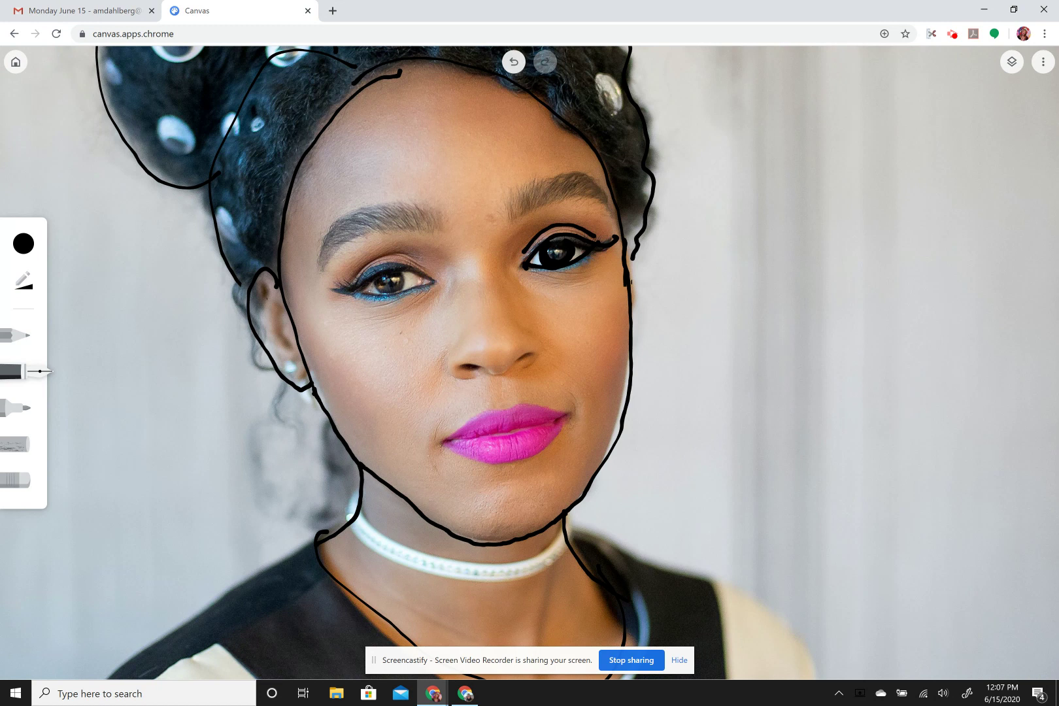
pyautogui.click(16, 481)
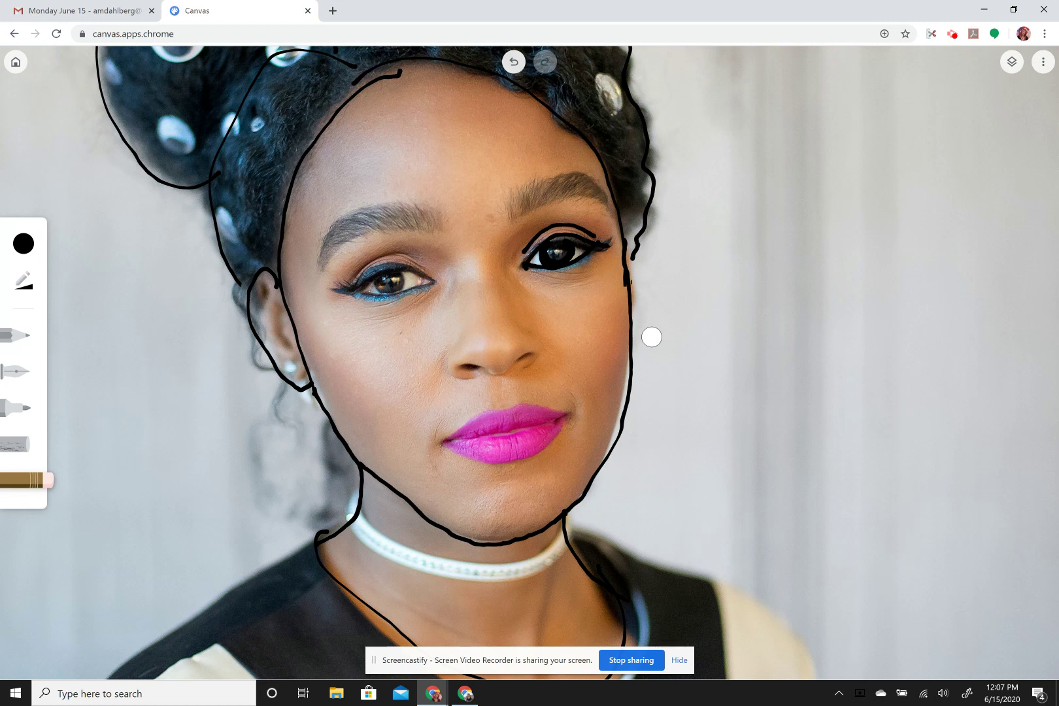
pyautogui.click(1011, 61)
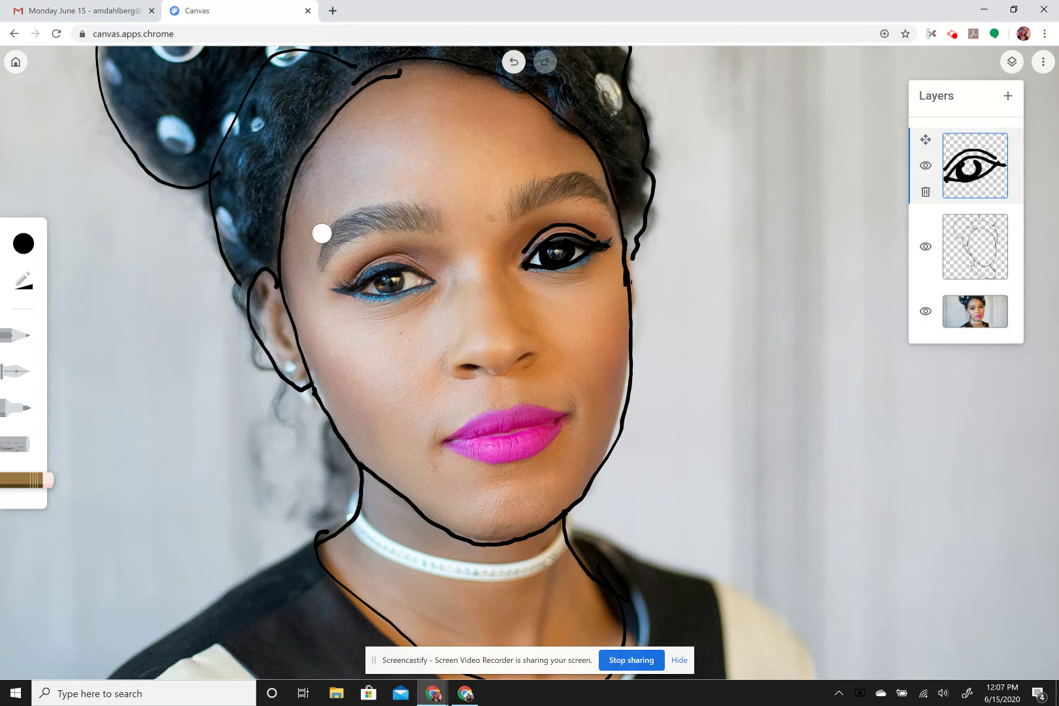
# - Trace the viewer's-left eye's upper and lower lash lines with the pen and fill its iris
pyautogui.click(20, 371)
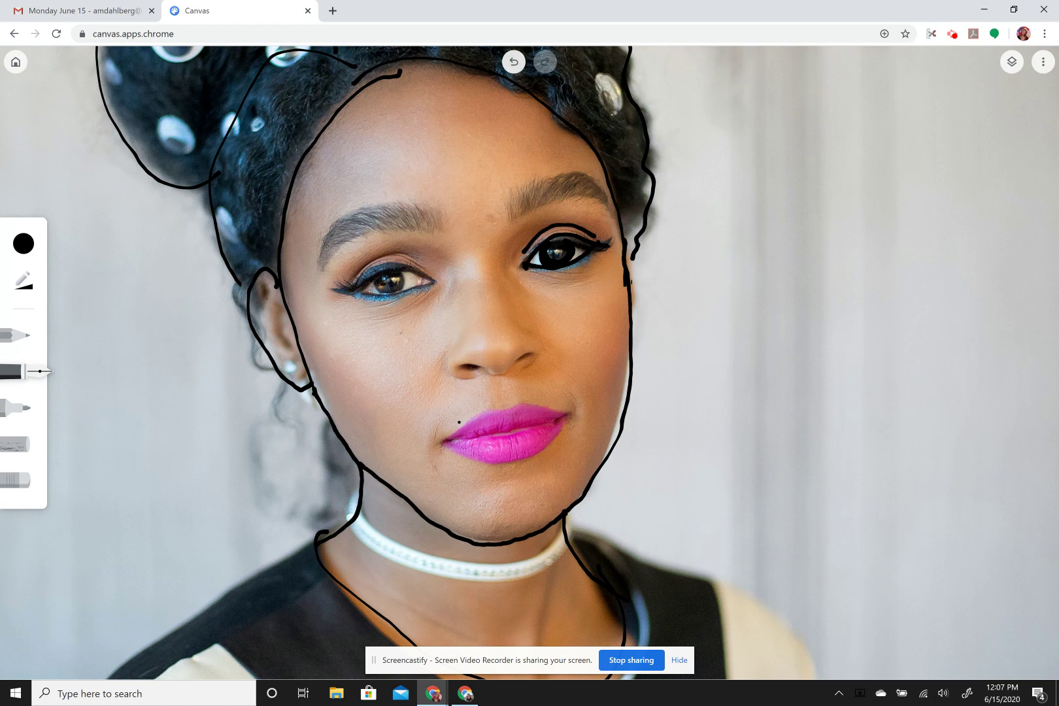
pyautogui.moveTo(331, 291)
pyautogui.mouseDown()
pyautogui.moveTo(393, 267)
pyautogui.moveTo(441, 280)
pyautogui.mouseUp()
pyautogui.moveTo(354, 296)
pyautogui.mouseDown()
pyautogui.moveTo(411, 288)
pyautogui.moveTo(419, 284)
pyautogui.moveTo(348, 284)
pyautogui.moveTo(422, 263)
pyautogui.mouseUp()
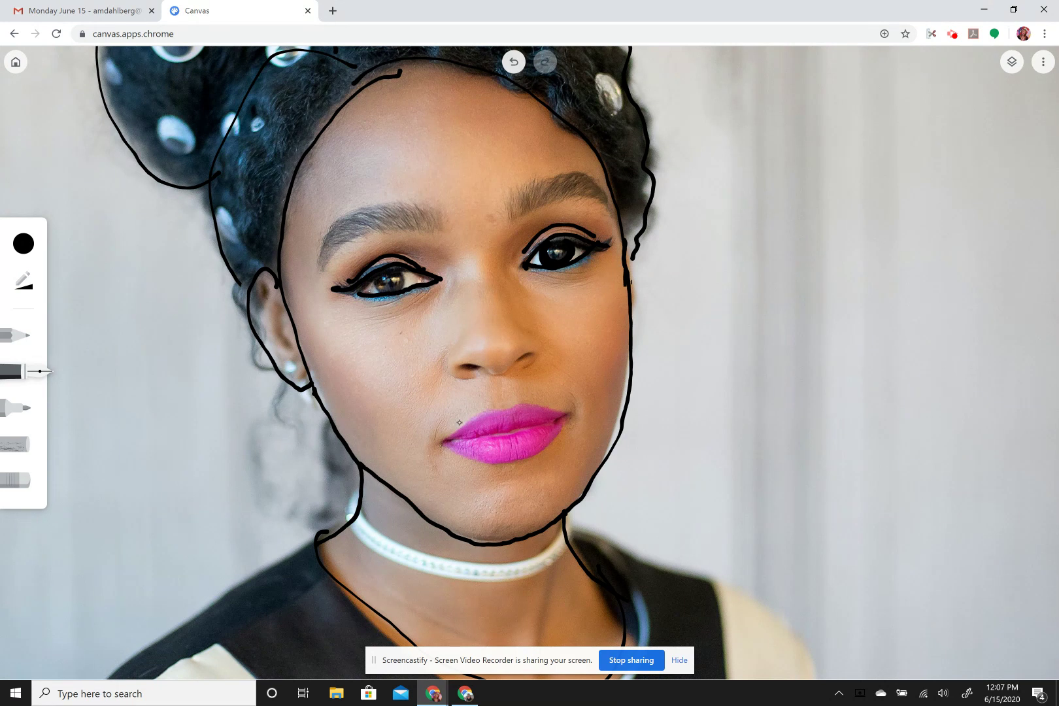
pyautogui.moveTo(377, 286); pyautogui.dragTo(402, 289)
pyautogui.moveTo(381, 282)
pyautogui.mouseDown()
pyautogui.moveTo(398, 288)
pyautogui.moveTo(395, 278)
pyautogui.mouseUp()
# - Darken the viewer's-right iris further and hide the photo layer to check the drawing
pyautogui.moveTo(548, 257); pyautogui.dragTo(560, 250)
pyautogui.click(1011, 62)
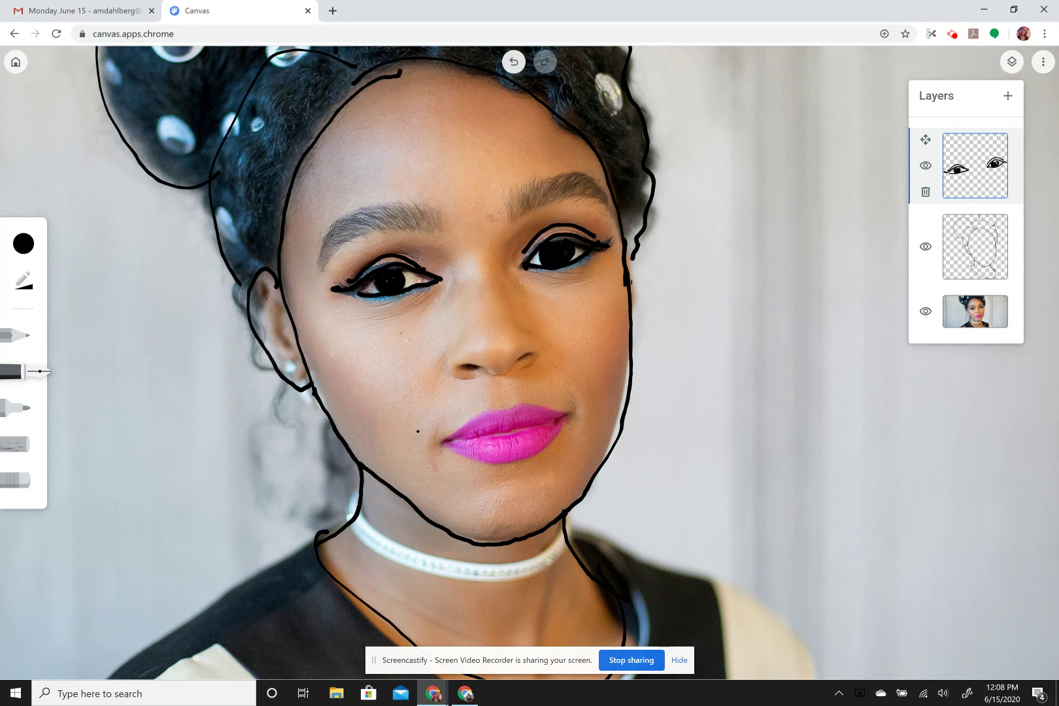
pyautogui.click(926, 312)
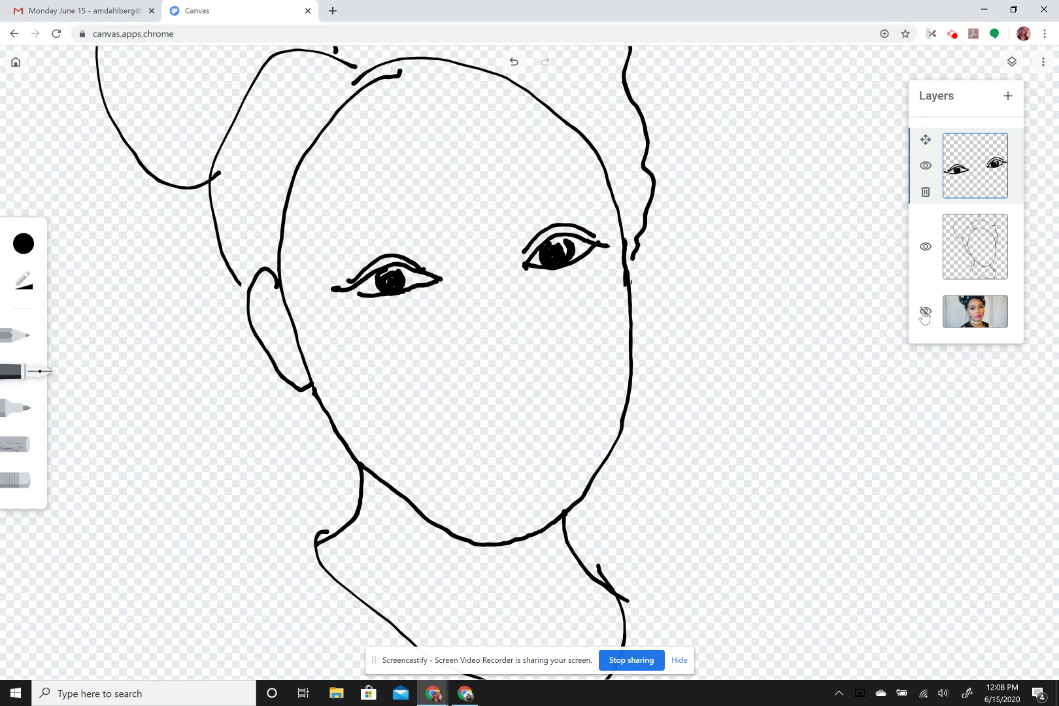
# - Show the photo again and hatch the viewer's-right eyebrow with short pen strokes
pyautogui.click(926, 312)
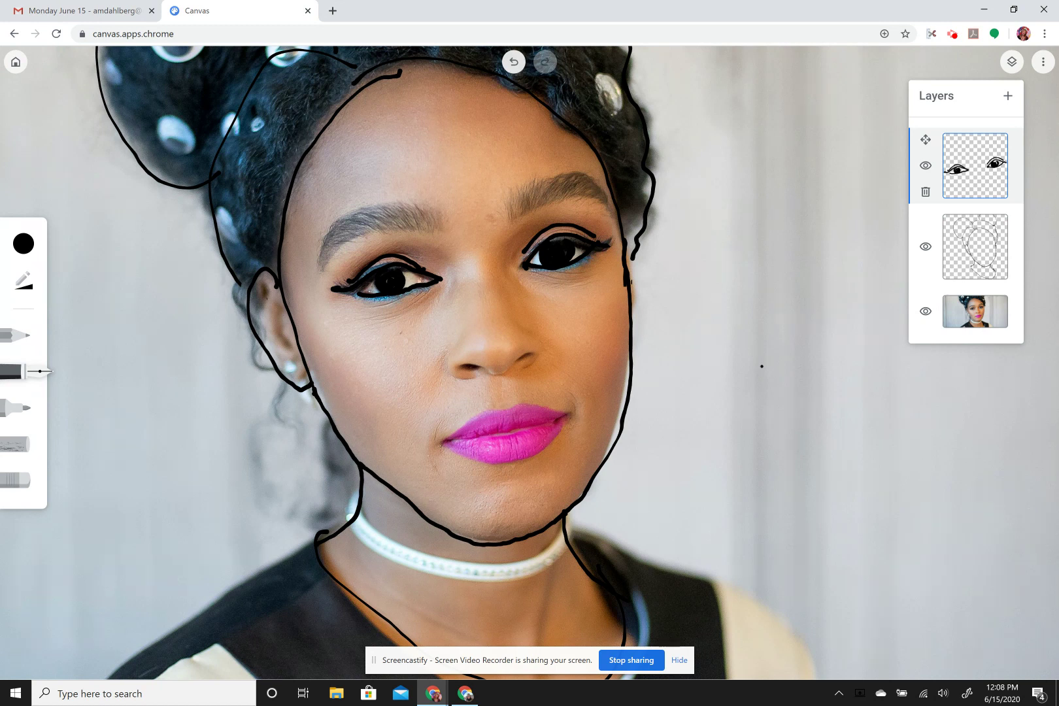
pyautogui.click(513, 199)
pyautogui.moveTo(513, 200)
pyautogui.mouseDown()
pyautogui.moveTo(513, 222)
pyautogui.moveTo(549, 206)
pyautogui.mouseUp()
pyautogui.moveTo(577, 179)
pyautogui.mouseDown()
pyautogui.moveTo(550, 204)
pyautogui.moveTo(559, 199)
pyautogui.mouseUp()
pyautogui.moveTo(586, 178)
pyautogui.mouseDown()
pyautogui.moveTo(563, 200)
pyautogui.moveTo(570, 193)
pyautogui.mouseUp()
pyautogui.moveTo(591, 183); pyautogui.dragTo(575, 198)
pyautogui.moveTo(600, 193)
pyautogui.mouseDown()
pyautogui.moveTo(591, 196)
pyautogui.moveTo(610, 206)
pyautogui.mouseUp()
# - Hatch the viewer's-left eyebrow out to its tail and draw the curve along the nose base
pyautogui.moveTo(424, 220); pyautogui.dragTo(436, 232)
pyautogui.moveTo(419, 215)
pyautogui.mouseDown()
pyautogui.moveTo(430, 232)
pyautogui.moveTo(419, 228)
pyautogui.mouseUp()
pyautogui.moveTo(406, 214); pyautogui.dragTo(410, 224)
pyautogui.moveTo(381, 217)
pyautogui.mouseDown()
pyautogui.moveTo(410, 231)
pyautogui.moveTo(392, 225)
pyautogui.mouseUp()
pyautogui.moveTo(371, 213)
pyautogui.mouseDown()
pyautogui.moveTo(397, 229)
pyautogui.moveTo(378, 217)
pyautogui.mouseUp()
pyautogui.moveTo(358, 214)
pyautogui.mouseDown()
pyautogui.moveTo(382, 226)
pyautogui.moveTo(373, 218)
pyautogui.mouseUp()
pyautogui.moveTo(377, 216)
pyautogui.mouseDown()
pyautogui.moveTo(386, 223)
pyautogui.moveTo(325, 263)
pyautogui.moveTo(347, 220)
pyautogui.mouseUp()
pyautogui.moveTo(352, 216); pyautogui.dragTo(333, 234)
pyautogui.moveTo(337, 230); pyautogui.dragTo(321, 272)
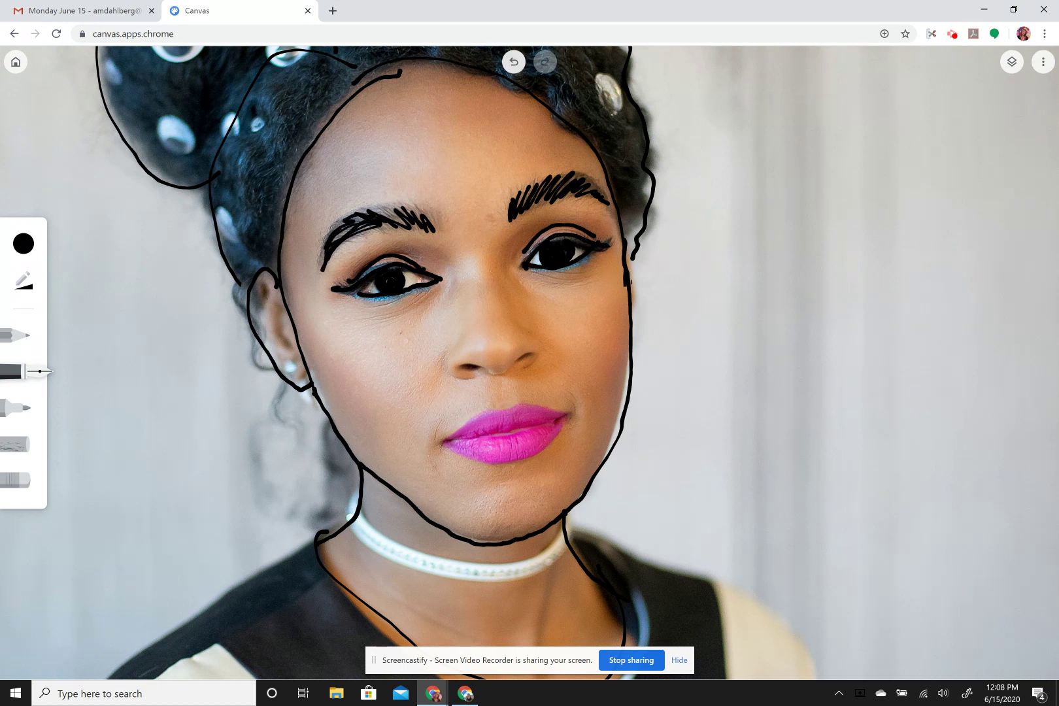
pyautogui.moveTo(484, 372)
pyautogui.mouseDown()
pyautogui.moveTo(536, 355)
pyautogui.moveTo(460, 367)
pyautogui.moveTo(456, 338)
pyautogui.moveTo(447, 373)
pyautogui.moveTo(475, 380)
pyautogui.moveTo(538, 361)
pyautogui.moveTo(519, 323)
pyautogui.mouseUp()
# - Ink the left nostril, then outline the top of the ear with a thinner pencil stroke
pyautogui.click(455, 340)
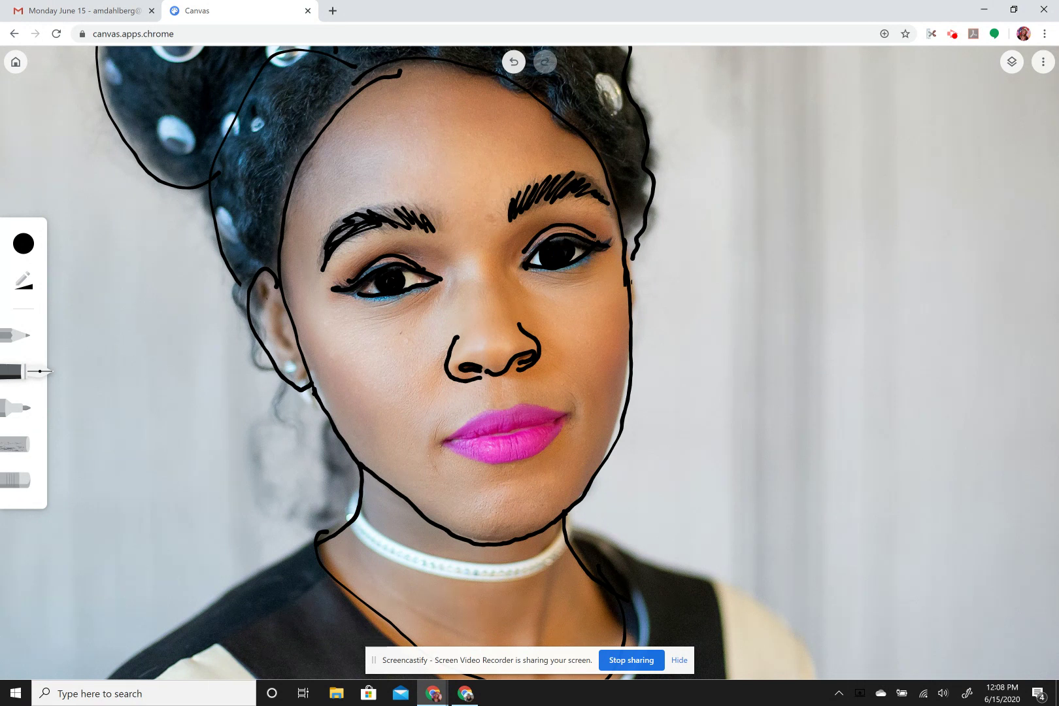
pyautogui.click(15, 480)
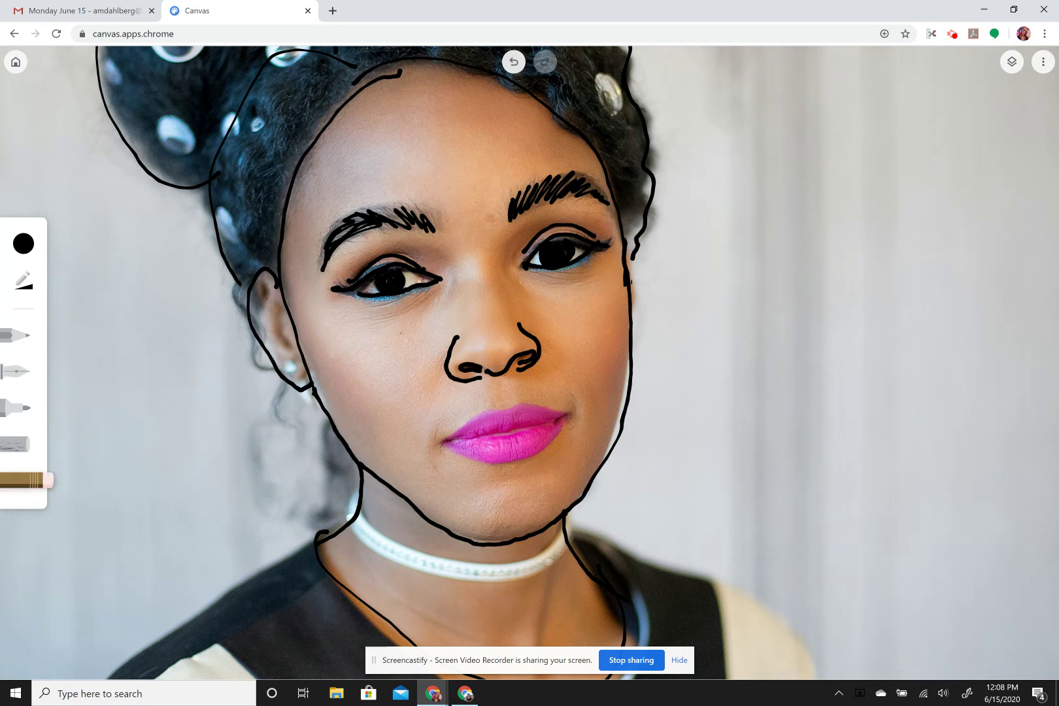
pyautogui.click(23, 243)
pyautogui.click(24, 281)
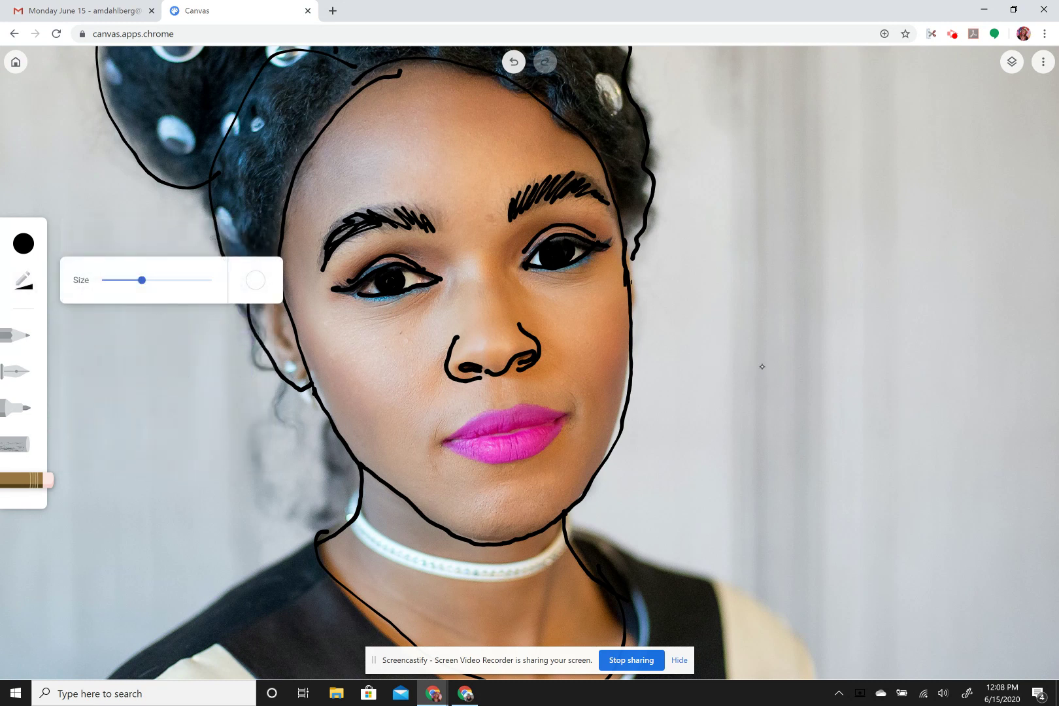
pyautogui.moveTo(142, 278); pyautogui.dragTo(121, 280)
pyautogui.moveTo(236, 286); pyautogui.dragTo(277, 288)
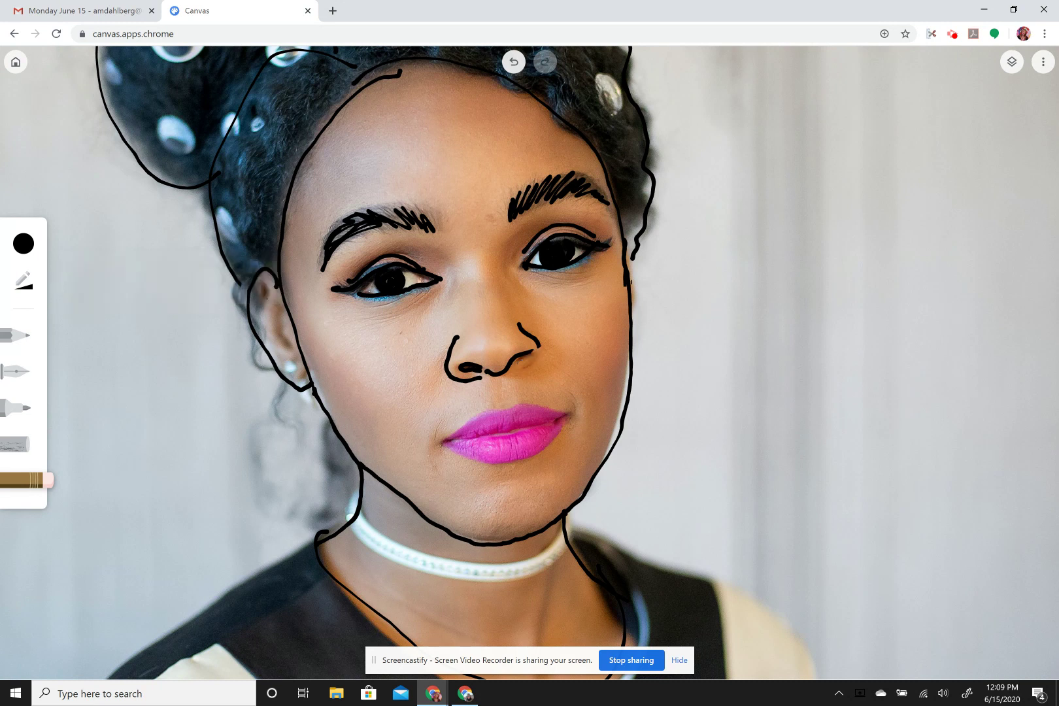
# - With the pen again, draw the right nostril curve and trace the upper lip line
pyautogui.click(14, 371)
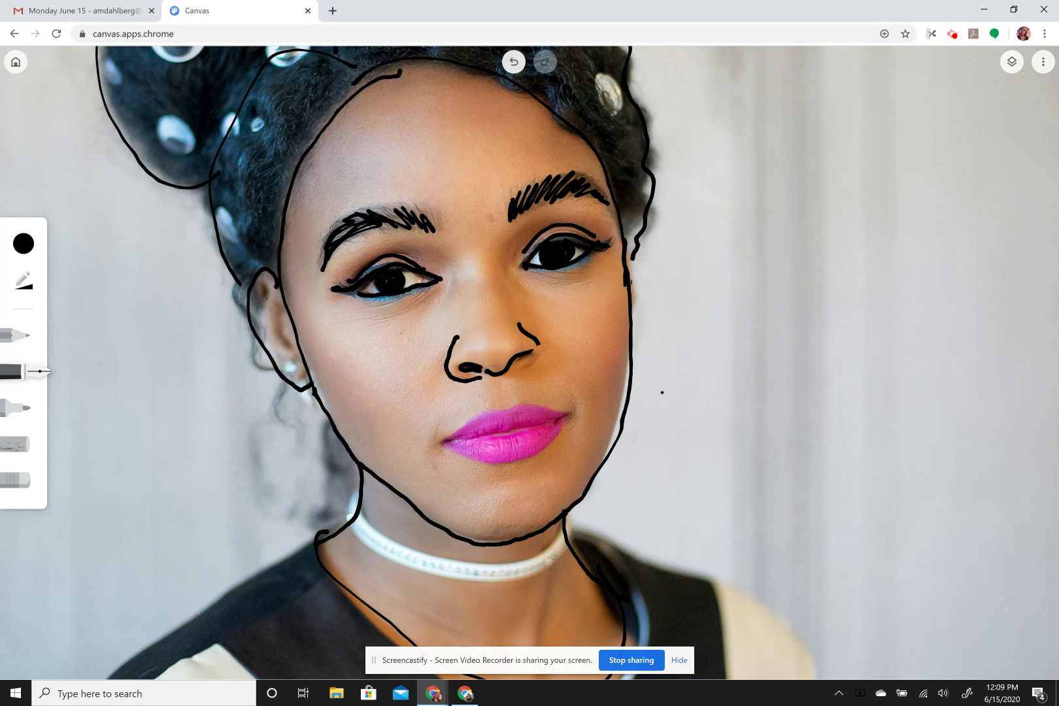
pyautogui.moveTo(520, 367)
pyautogui.mouseDown()
pyautogui.moveTo(540, 356)
pyautogui.moveTo(541, 342)
pyautogui.mouseUp()
pyautogui.moveTo(442, 441)
pyautogui.mouseDown()
pyautogui.moveTo(516, 407)
pyautogui.moveTo(574, 413)
pyautogui.moveTo(441, 444)
pyautogui.moveTo(498, 462)
pyautogui.moveTo(554, 437)
pyautogui.mouseUp()
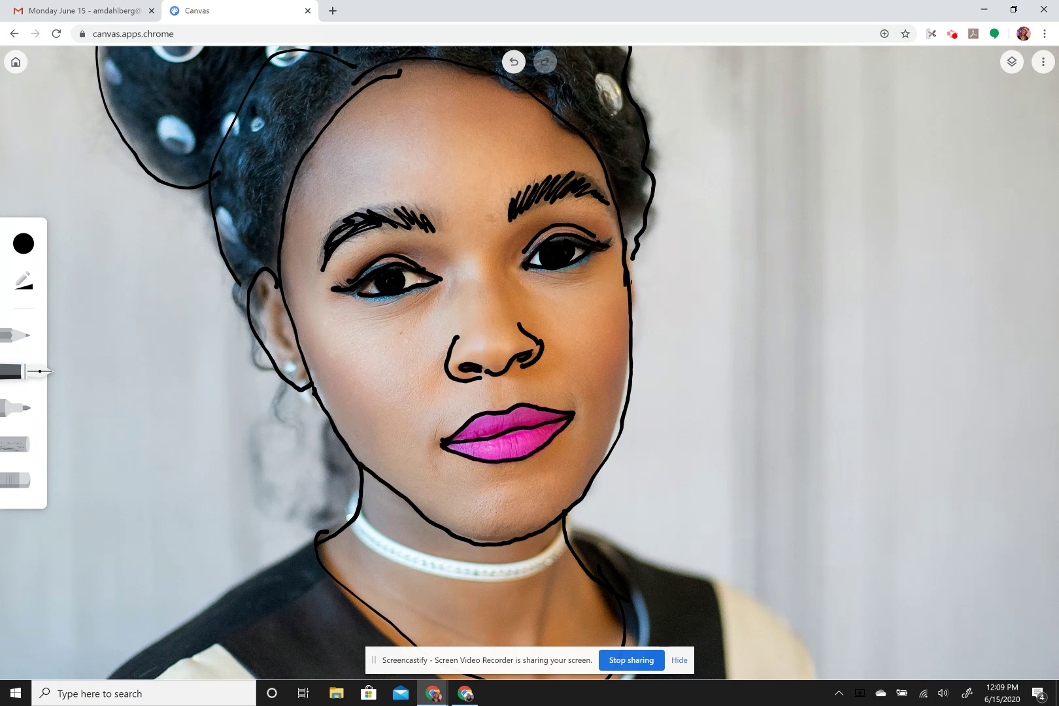
# - Hide the photo and toggle the facial-features and head-outline layers off and on to check them
pyautogui.scroll(-5, 620, 395)
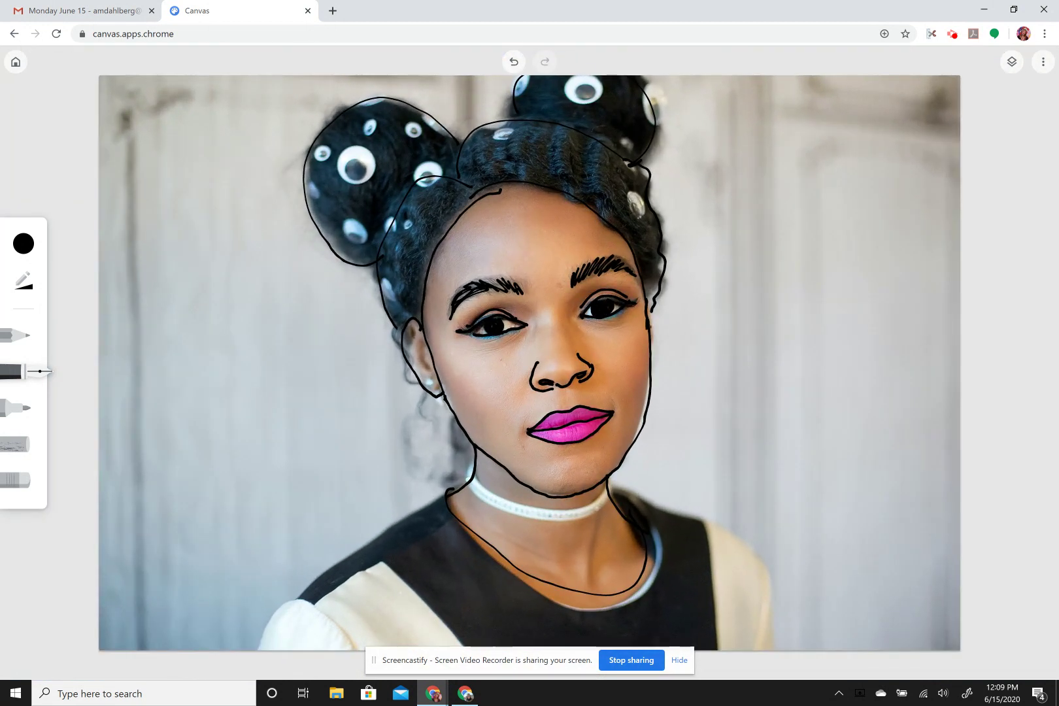
pyautogui.click(1011, 62)
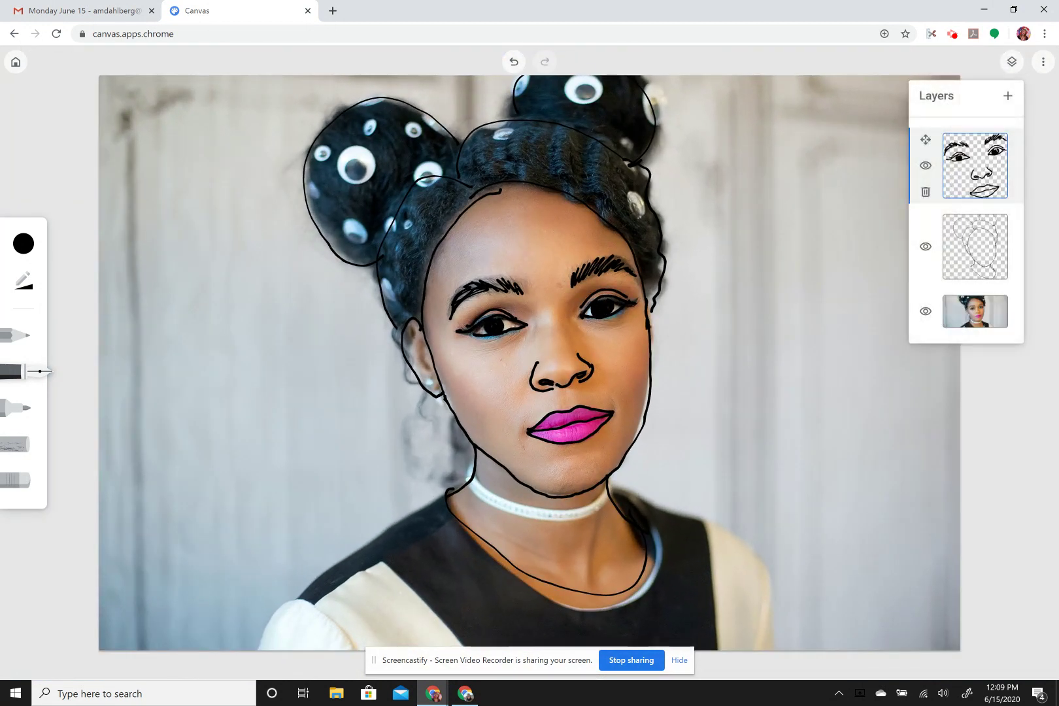
pyautogui.click(925, 313)
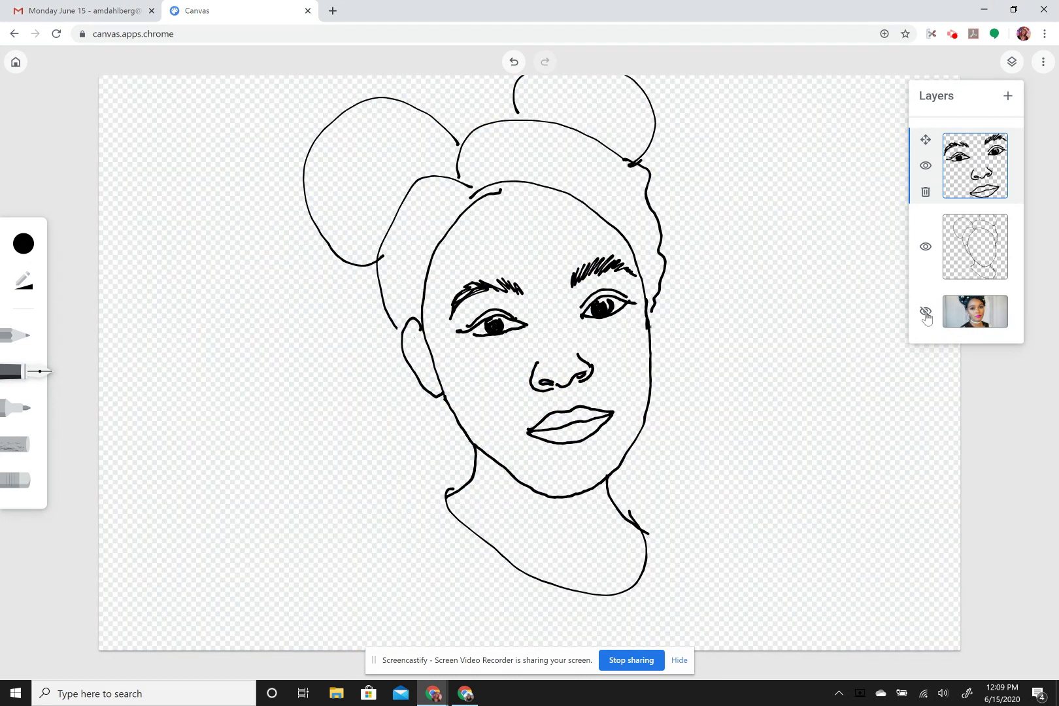
pyautogui.click(927, 168)
pyautogui.click(926, 168)
pyautogui.click(926, 248)
pyautogui.click(926, 249)
# - Toggle the reference photo off and on, leaving it visible, and add a new empty top layer
pyautogui.click(927, 313)
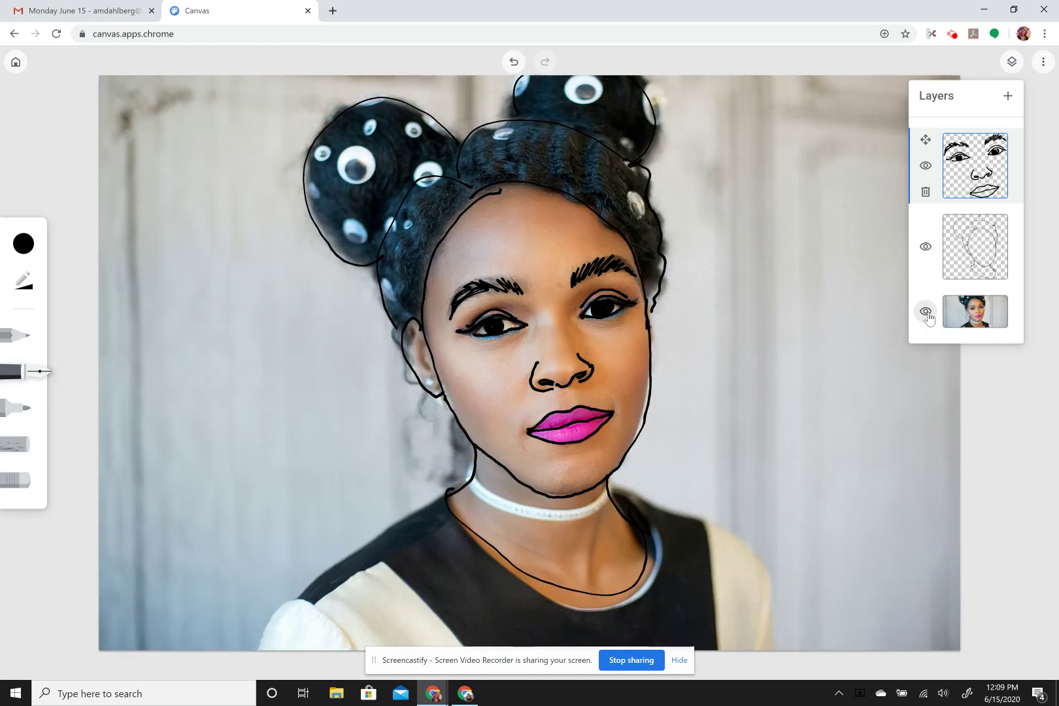
pyautogui.click(927, 313)
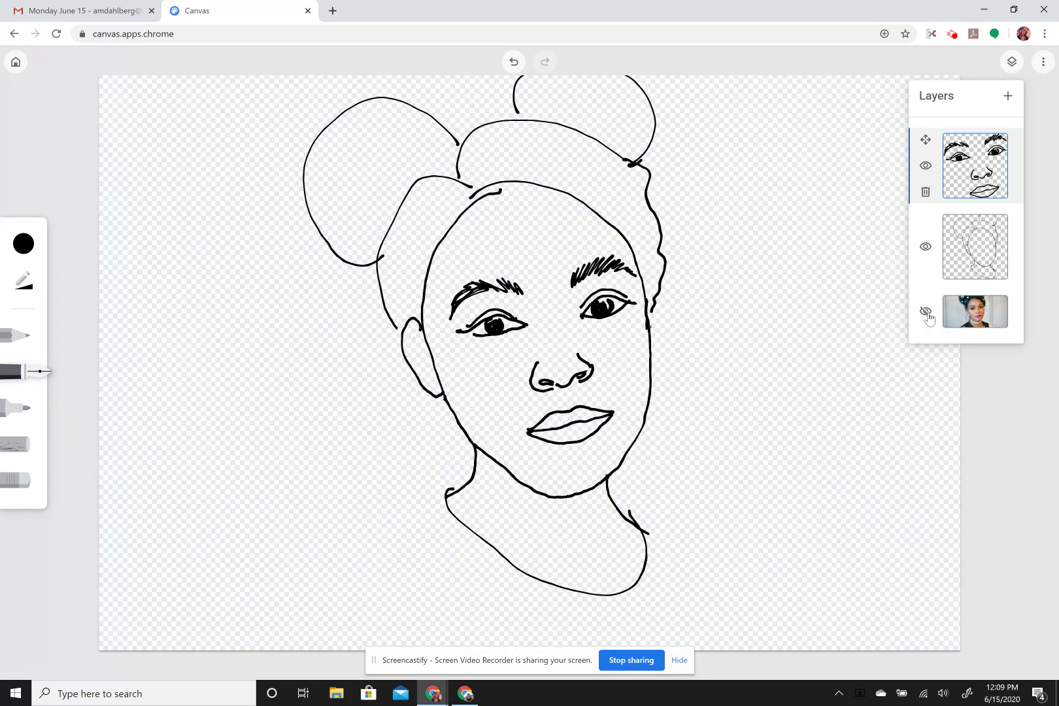
pyautogui.click(927, 313)
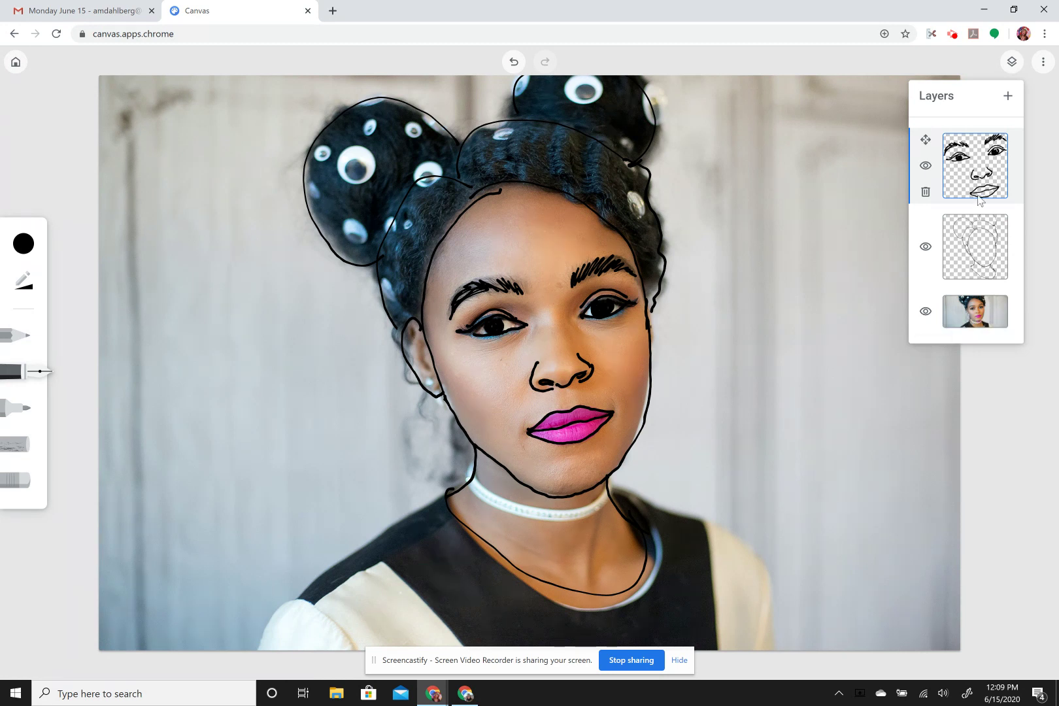
pyautogui.click(1008, 97)
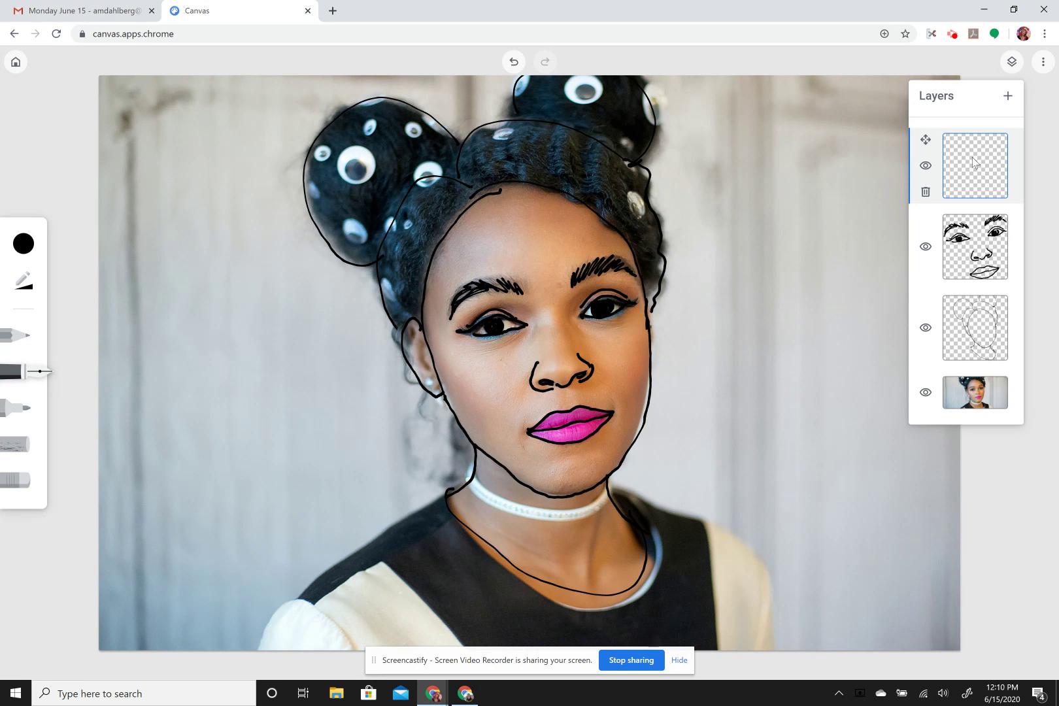
# - Switch to the broad marker tool for painting on the new layer
pyautogui.click(24, 247)
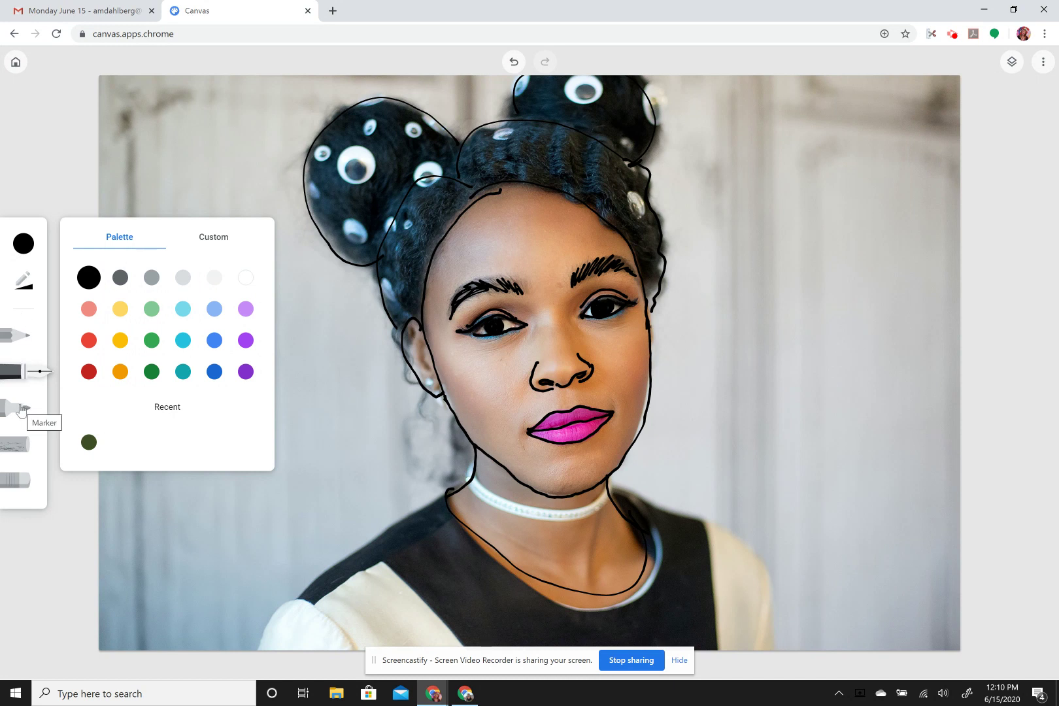
pyautogui.click(22, 409)
pyautogui.click(15, 451)
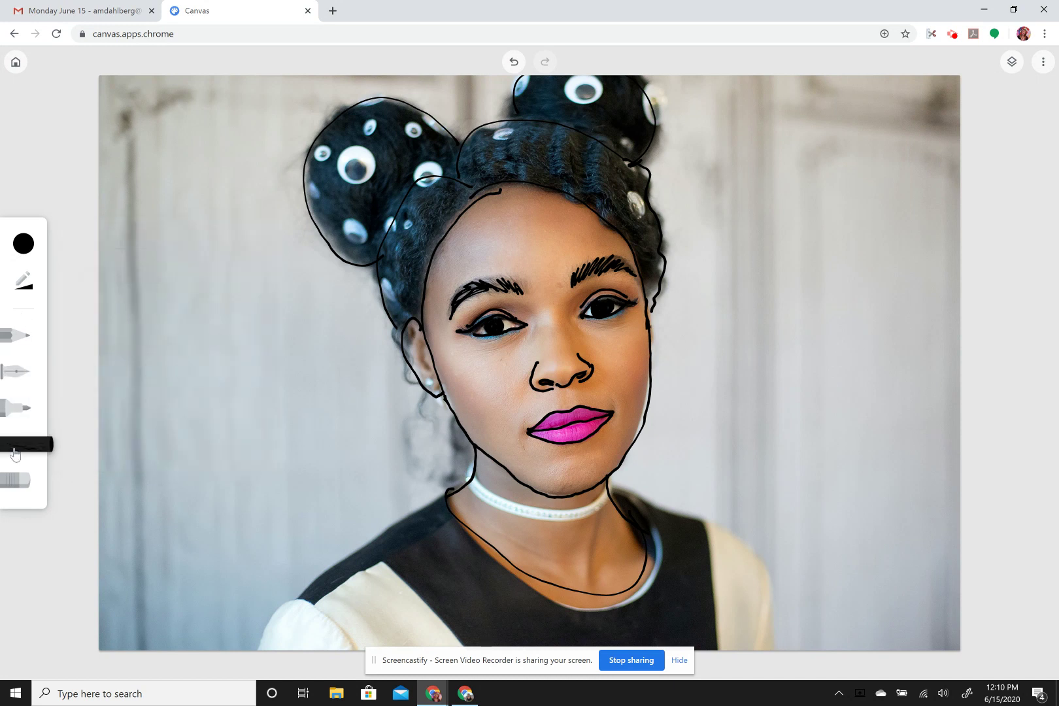
pyautogui.click(24, 287)
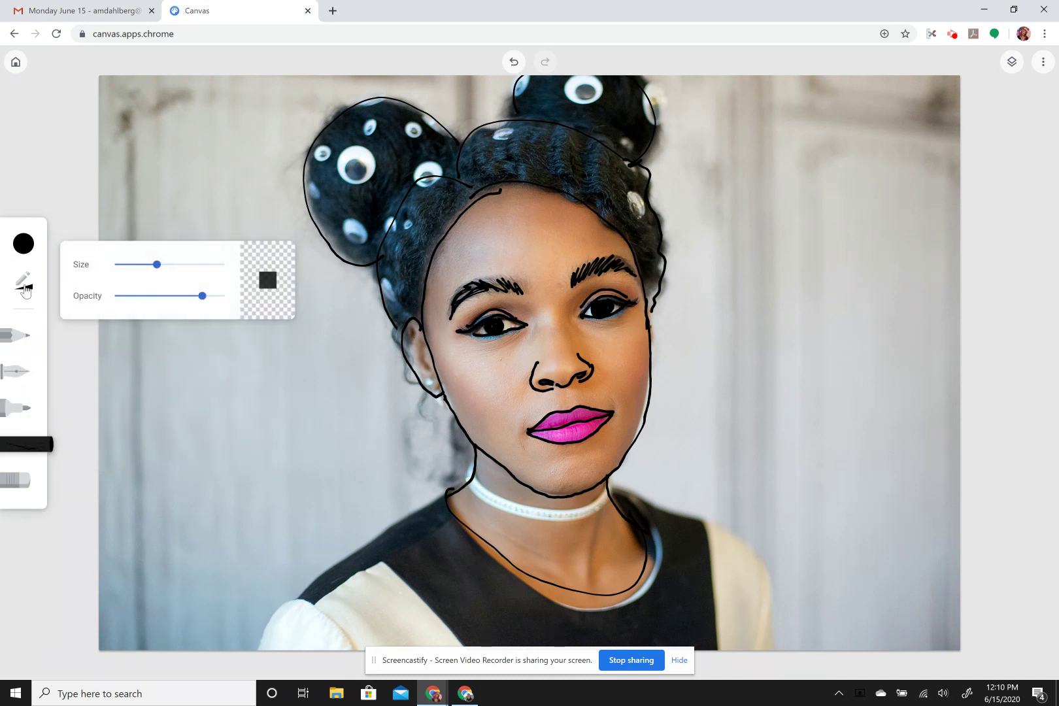
# - Mix a custom bright magenta colour, #df3ad1, in the colour picker
pyautogui.click(29, 247)
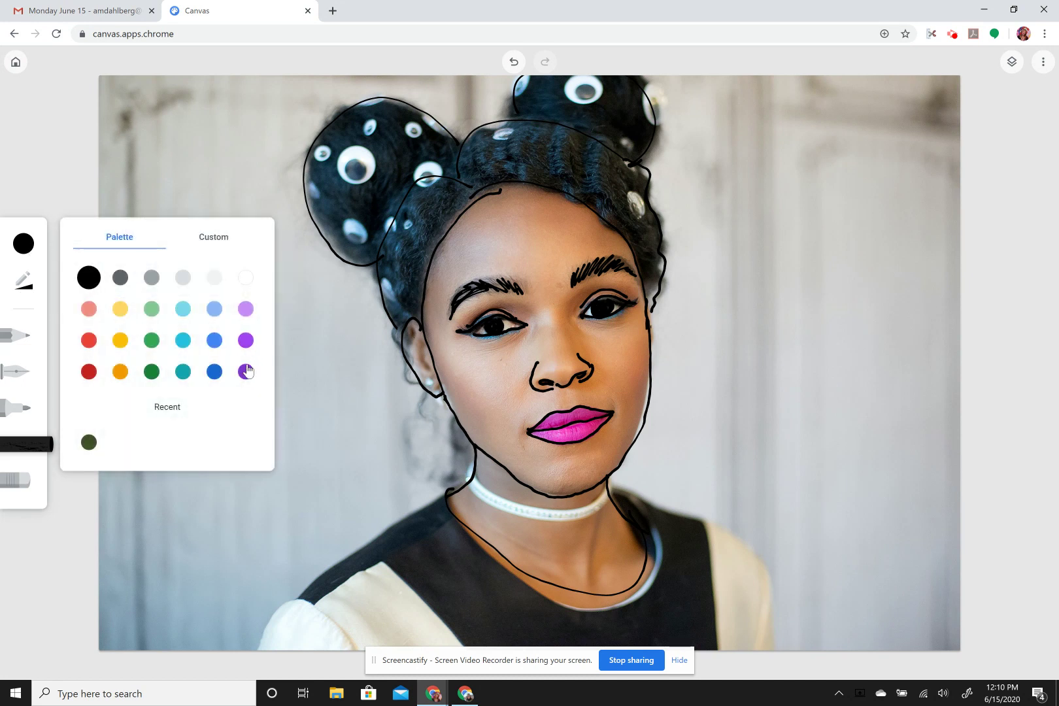
pyautogui.click(213, 241)
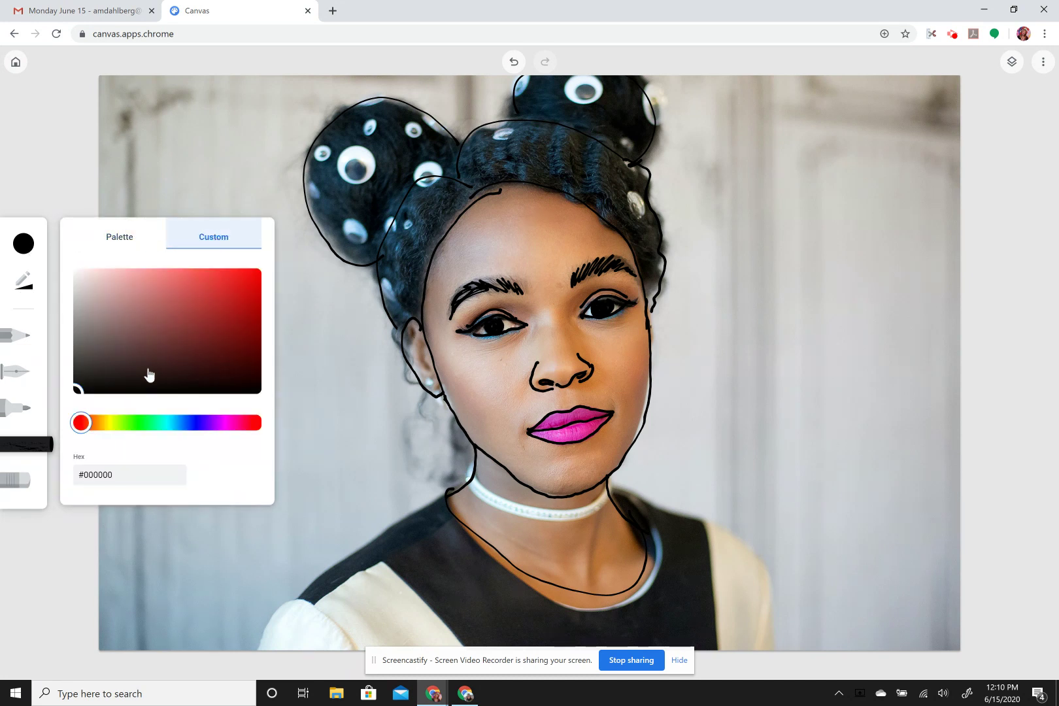
pyautogui.click(227, 425)
pyautogui.click(220, 306)
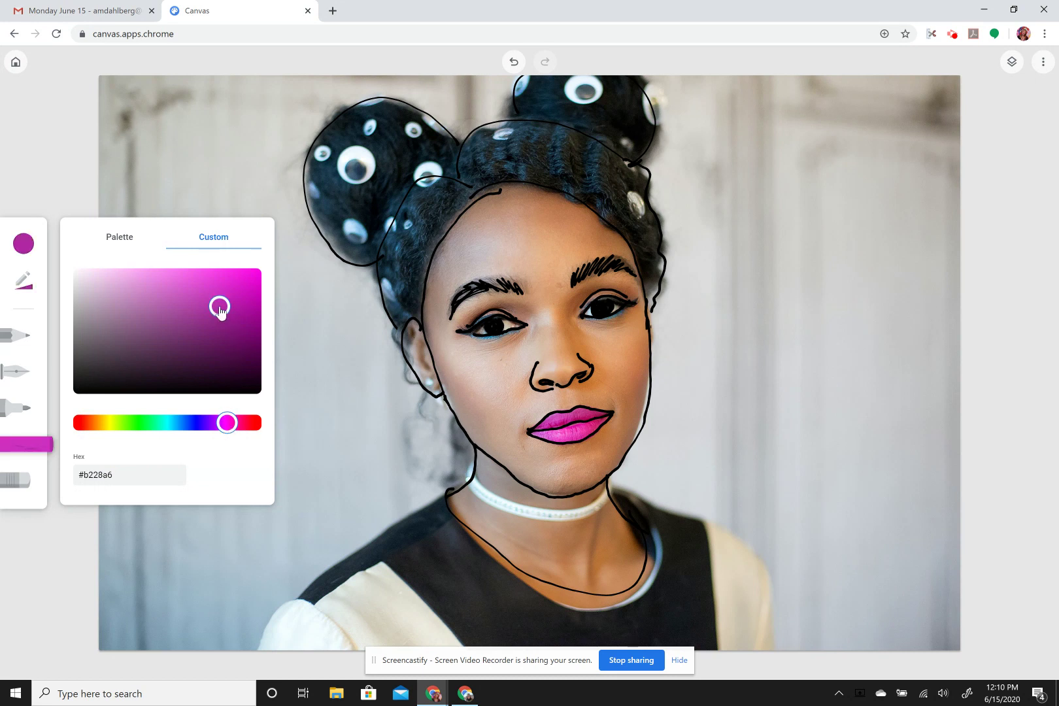
pyautogui.moveTo(219, 307); pyautogui.dragTo(213, 286)
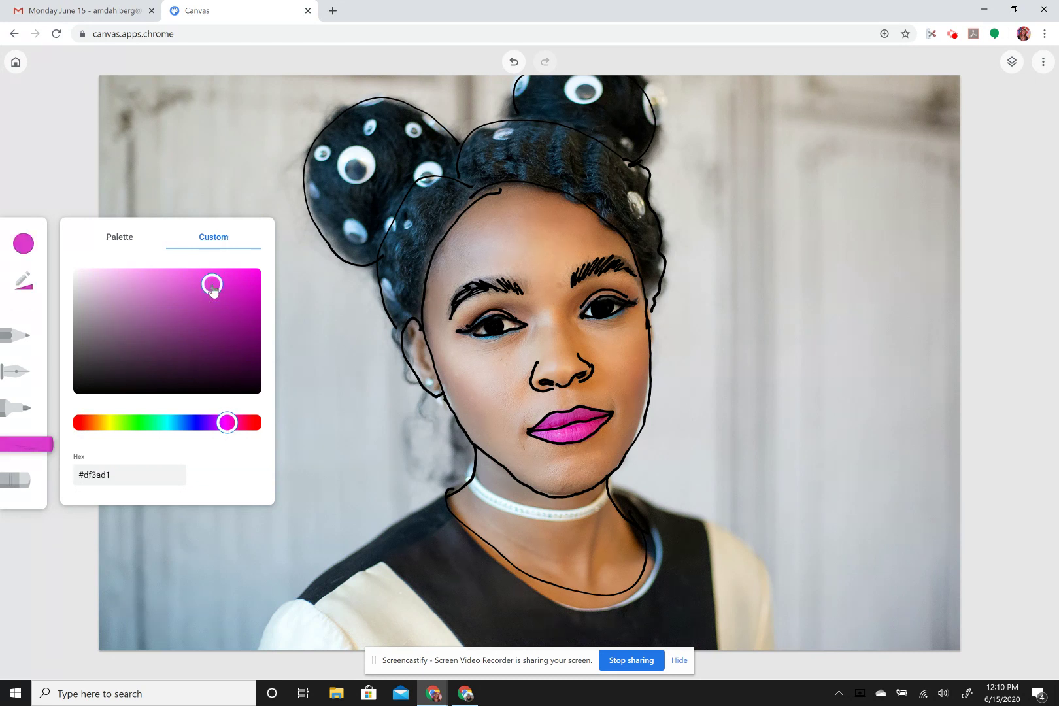
pyautogui.click(126, 240)
pyautogui.click(203, 242)
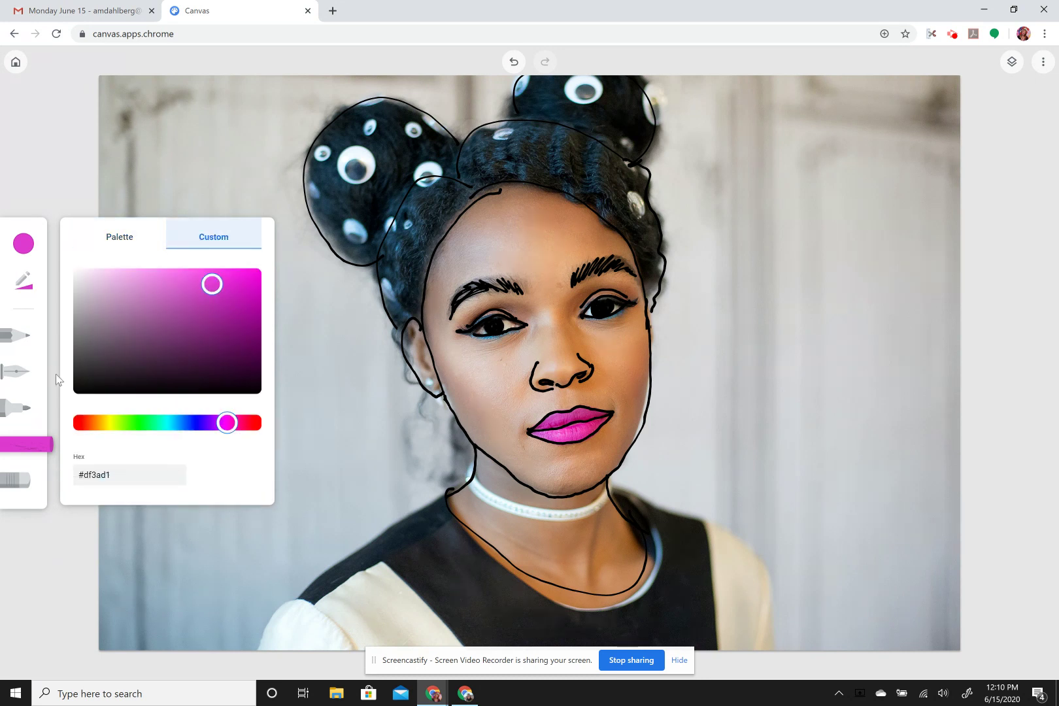
# - Raise the marker brush size to the maximum of 100
pyautogui.click(19, 288)
pyautogui.moveTo(157, 265)
pyautogui.mouseDown()
pyautogui.moveTo(240, 275)
pyautogui.moveTo(215, 304)
pyautogui.mouseUp()
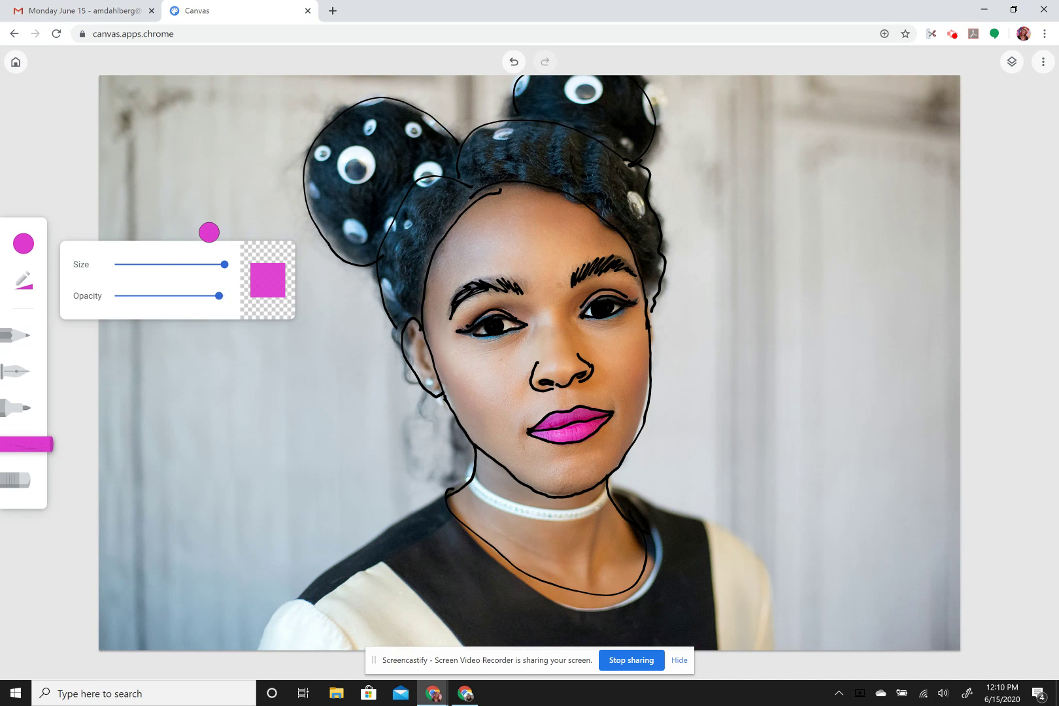
pyautogui.scroll(2, 210, 232)
# - Paint broad magenta zig-zags over the hair, face, shoulders and all background edges
pyautogui.scroll(-2, 211, 230)
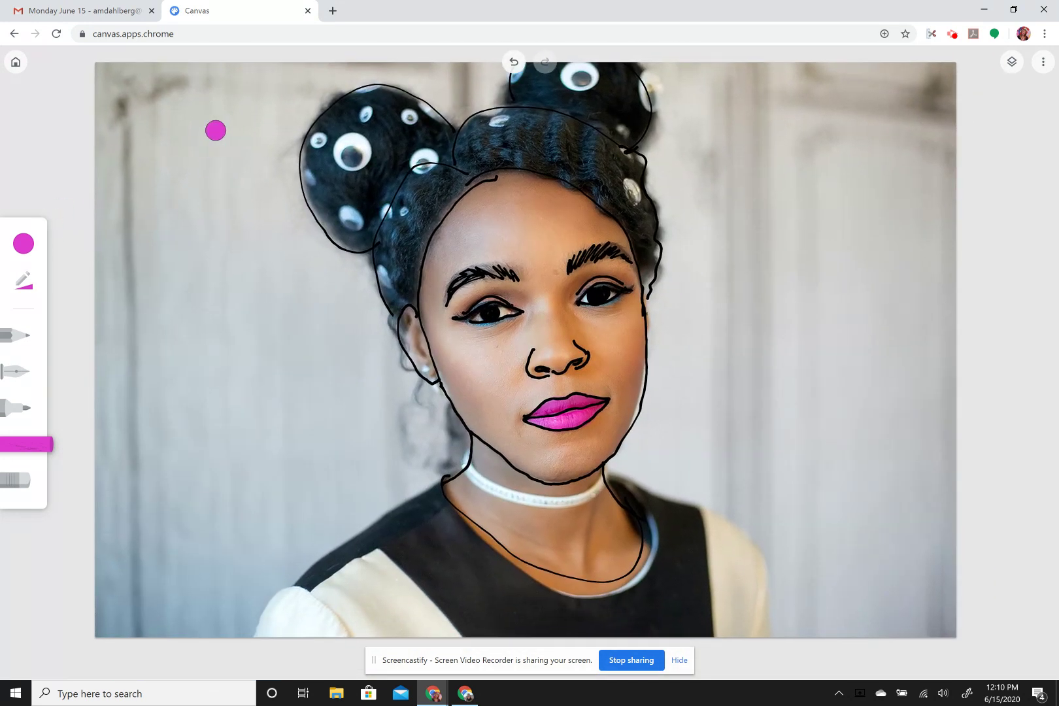
pyautogui.moveTo(213, 105)
pyautogui.mouseDown()
pyautogui.moveTo(174, 128)
pyautogui.moveTo(320, 68)
pyautogui.moveTo(265, 118)
pyautogui.mouseUp()
pyautogui.moveTo(383, 65)
pyautogui.mouseDown()
pyautogui.moveTo(170, 183)
pyautogui.moveTo(121, 275)
pyautogui.moveTo(418, 65)
pyautogui.moveTo(118, 282)
pyautogui.moveTo(438, 66)
pyautogui.moveTo(138, 317)
pyautogui.moveTo(454, 66)
pyautogui.moveTo(161, 314)
pyautogui.moveTo(542, 65)
pyautogui.moveTo(157, 353)
pyautogui.moveTo(288, 255)
pyautogui.moveTo(601, 65)
pyautogui.moveTo(262, 294)
pyautogui.moveTo(130, 451)
pyautogui.moveTo(641, 65)
pyautogui.moveTo(242, 346)
pyautogui.moveTo(150, 483)
pyautogui.moveTo(706, 72)
pyautogui.moveTo(216, 484)
pyautogui.moveTo(386, 320)
pyautogui.moveTo(748, 85)
pyautogui.moveTo(458, 314)
pyautogui.moveTo(889, 118)
pyautogui.moveTo(929, 141)
pyautogui.moveTo(915, 216)
pyautogui.moveTo(575, 134)
pyautogui.moveTo(517, 144)
pyautogui.moveTo(621, 229)
pyautogui.moveTo(915, 399)
pyautogui.moveTo(916, 467)
pyautogui.moveTo(451, 340)
pyautogui.moveTo(896, 478)
pyautogui.moveTo(948, 504)
pyautogui.moveTo(837, 484)
pyautogui.moveTo(896, 516)
pyautogui.moveTo(680, 470)
pyautogui.moveTo(928, 569)
pyautogui.moveTo(373, 621)
pyautogui.moveTo(889, 582)
pyautogui.moveTo(713, 563)
pyautogui.moveTo(380, 556)
pyautogui.moveTo(830, 517)
pyautogui.moveTo(850, 497)
pyautogui.moveTo(406, 484)
pyautogui.moveTo(784, 500)
pyautogui.moveTo(320, 556)
pyautogui.mouseUp()
pyautogui.moveTo(837, 366)
pyautogui.mouseDown()
pyautogui.moveTo(660, 405)
pyautogui.moveTo(366, 608)
pyautogui.moveTo(431, 412)
pyautogui.moveTo(295, 614)
pyautogui.mouseUp()
pyautogui.moveTo(425, 373)
pyautogui.mouseDown()
pyautogui.moveTo(275, 624)
pyautogui.moveTo(399, 350)
pyautogui.moveTo(232, 631)
pyautogui.moveTo(386, 304)
pyautogui.moveTo(183, 628)
pyautogui.moveTo(160, 631)
pyautogui.moveTo(124, 581)
pyautogui.moveTo(197, 326)
pyautogui.moveTo(105, 542)
pyautogui.mouseUp()
pyautogui.moveTo(340, 222)
pyautogui.mouseDown()
pyautogui.moveTo(693, 72)
pyautogui.moveTo(818, 124)
pyautogui.moveTo(752, 241)
pyautogui.moveTo(824, 327)
pyautogui.moveTo(909, 353)
pyautogui.moveTo(847, 556)
pyautogui.moveTo(942, 588)
pyautogui.moveTo(922, 327)
pyautogui.mouseUp()
pyautogui.moveTo(830, 608); pyautogui.dragTo(788, 582)
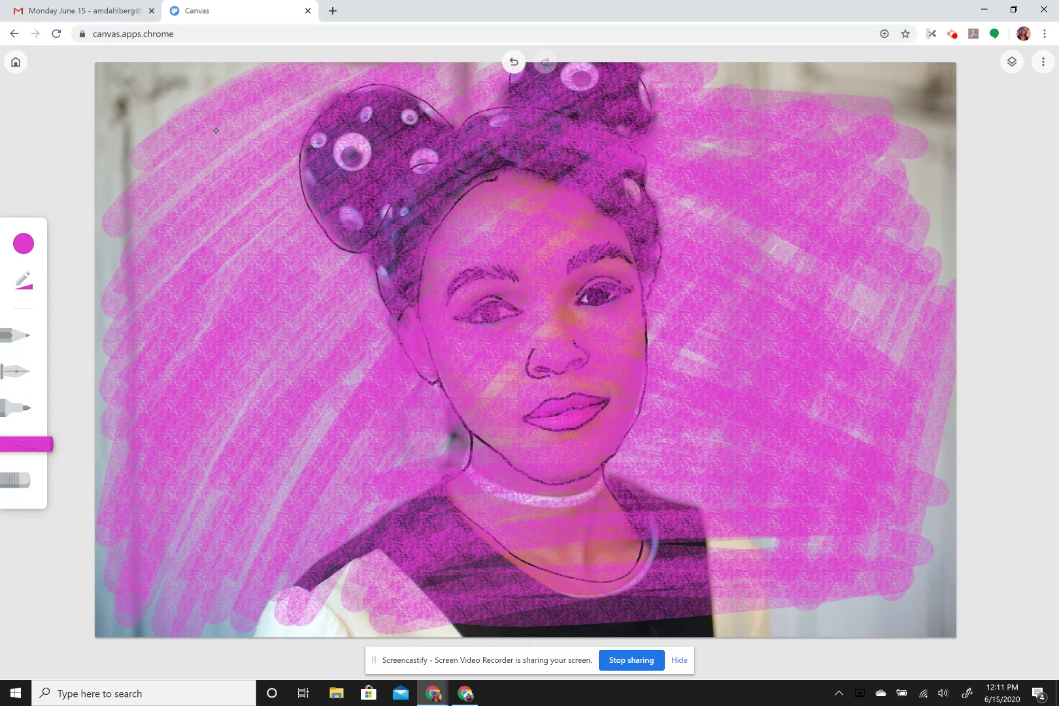
pyautogui.moveTo(706, 196)
pyautogui.mouseDown()
pyautogui.moveTo(647, 255)
pyautogui.moveTo(628, 451)
pyautogui.moveTo(797, 275)
pyautogui.moveTo(765, 556)
pyautogui.mouseUp()
pyautogui.moveTo(886, 334)
pyautogui.mouseDown()
pyautogui.moveTo(797, 608)
pyautogui.moveTo(912, 452)
pyautogui.mouseUp()
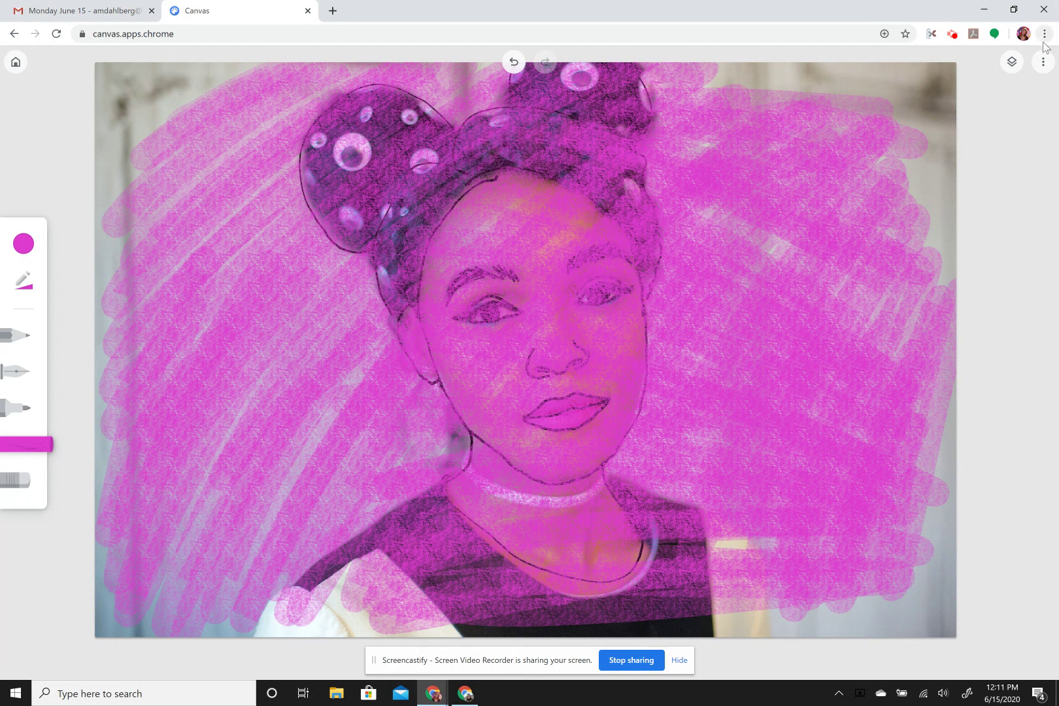
# - Hide the reference photo and move the pink layer below the black line-drawing layers
pyautogui.click(1013, 63)
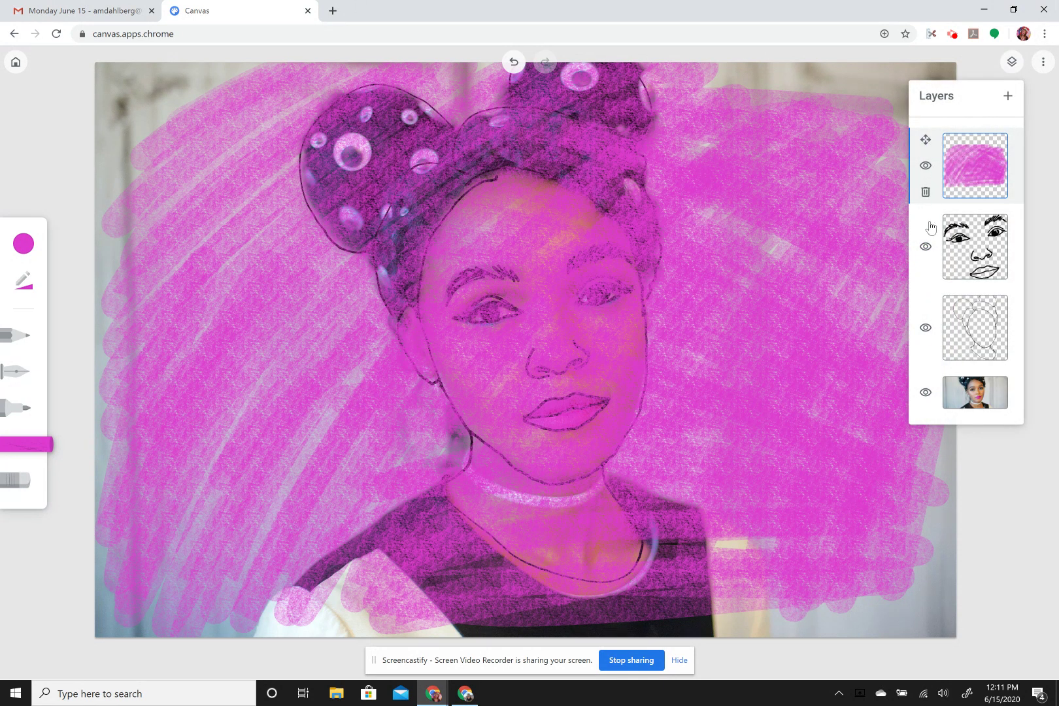
pyautogui.click(927, 391)
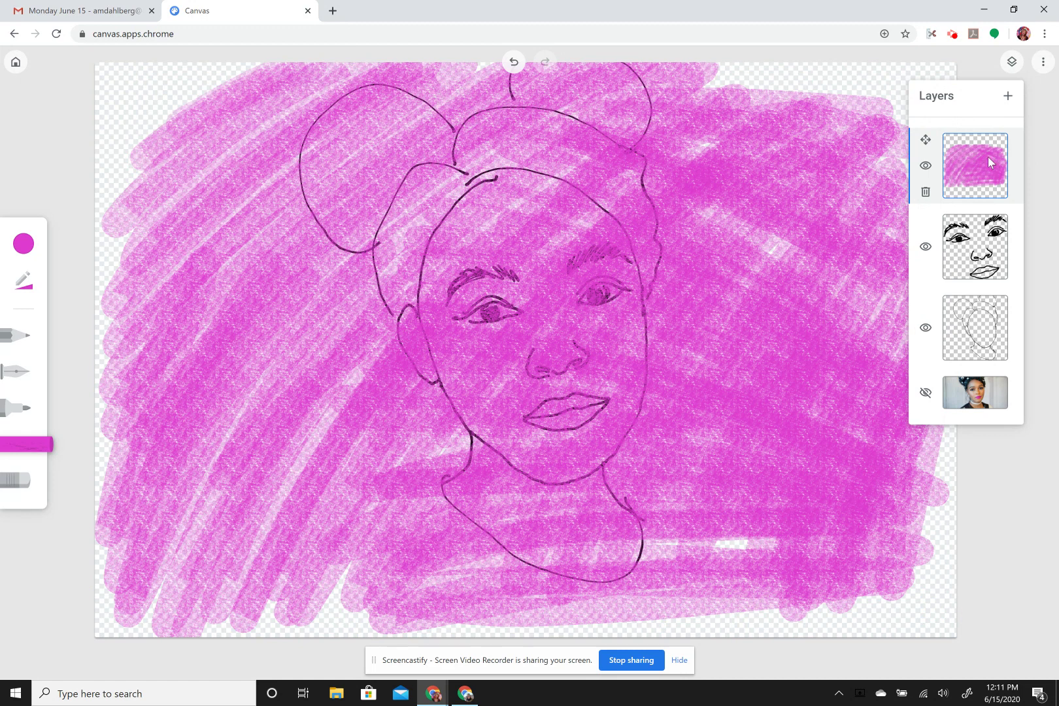
pyautogui.moveTo(987, 158); pyautogui.dragTo(967, 371)
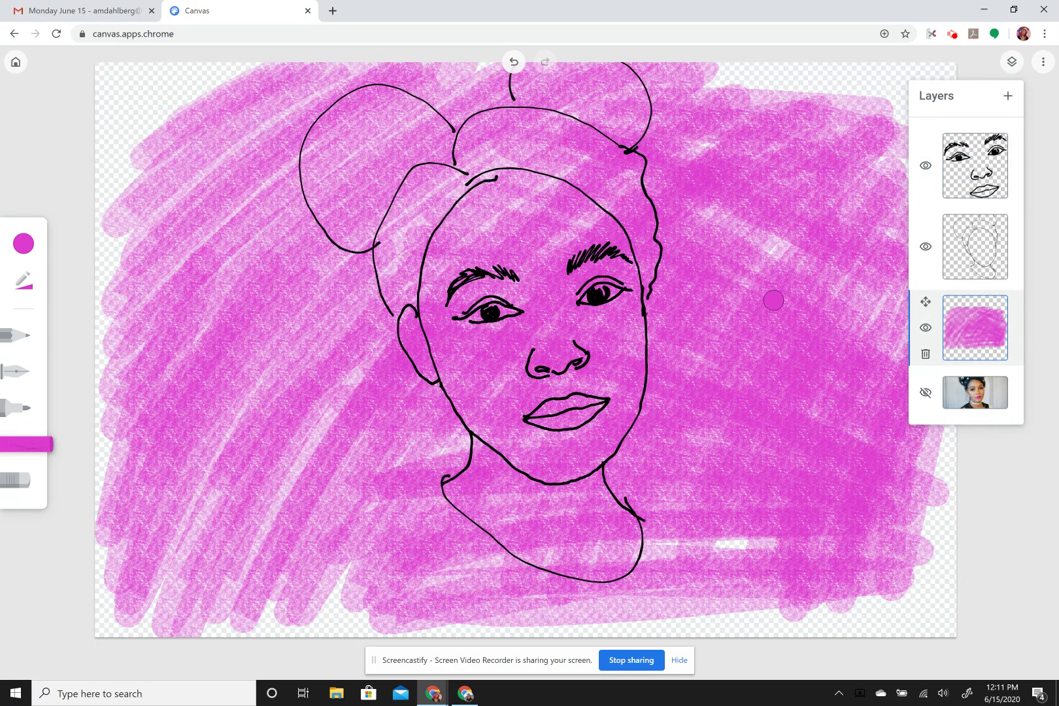
pyautogui.click(1011, 62)
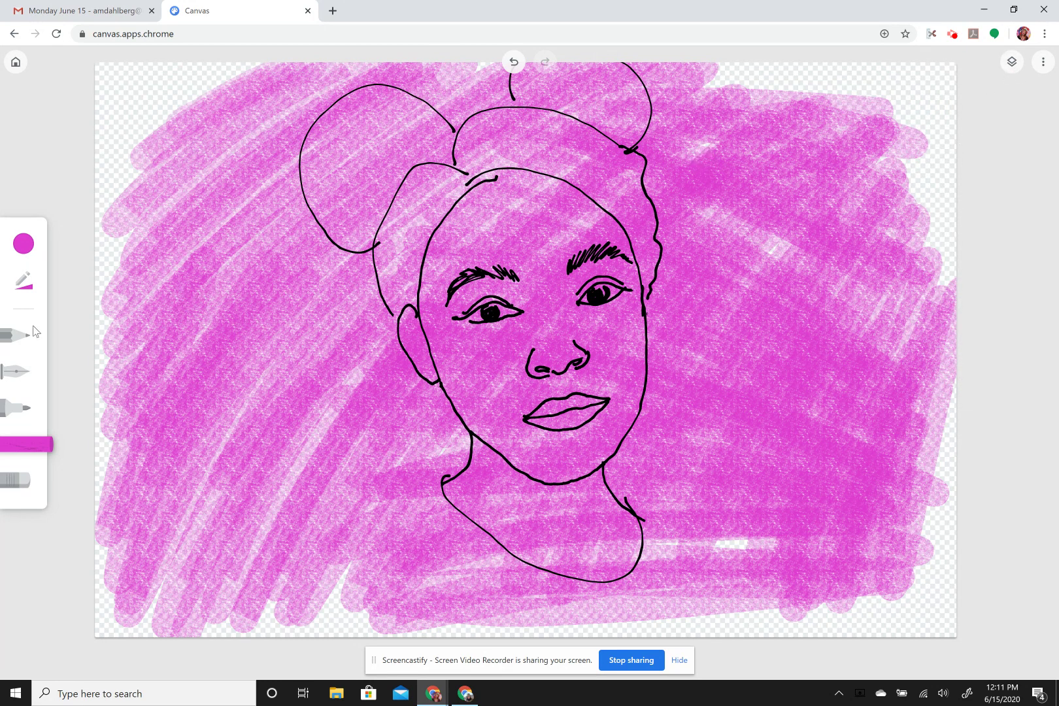
pyautogui.click(15, 343)
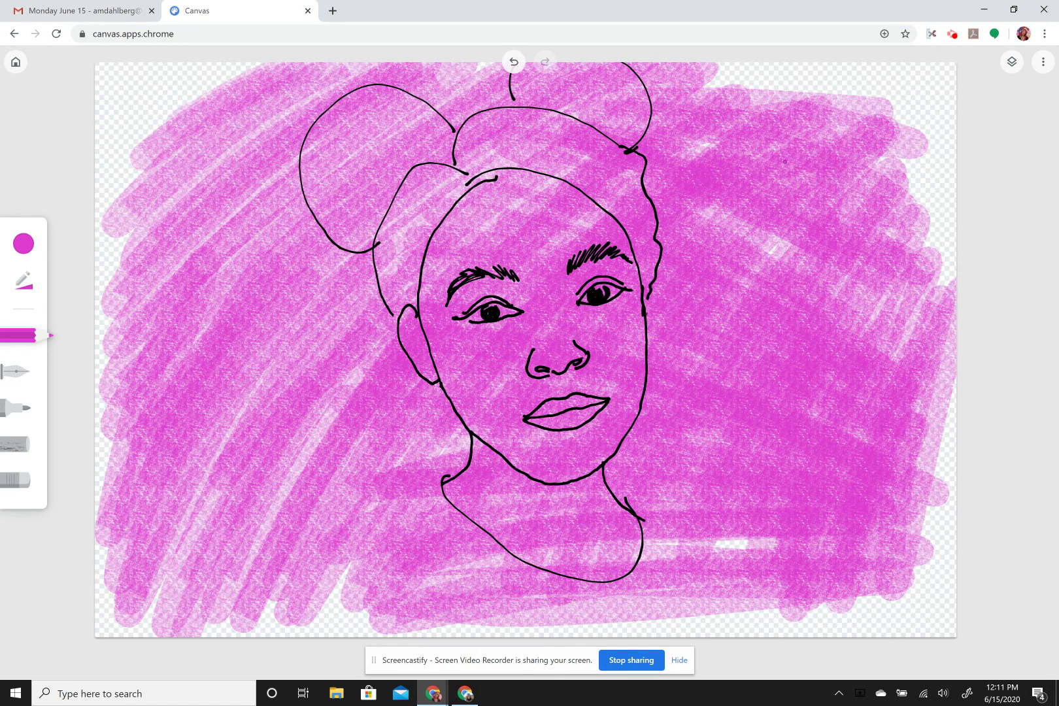
# - Save the drawing as canvas (2).png and go back to the drawings gallery
pyautogui.click(1044, 64)
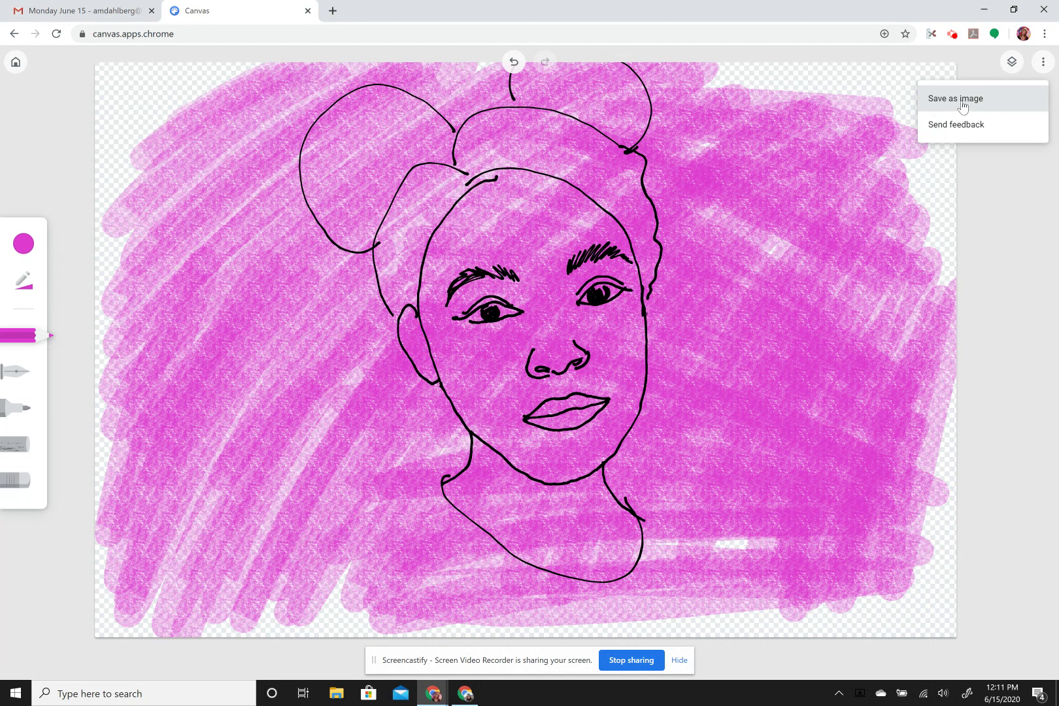
pyautogui.click(962, 100)
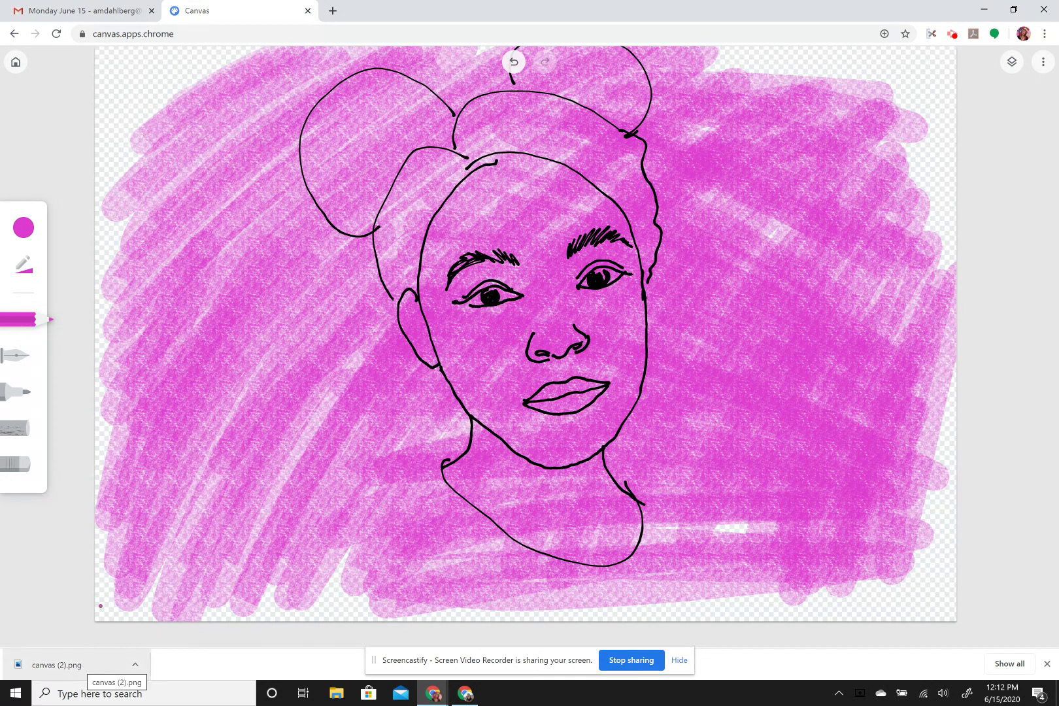
pyautogui.click(16, 64)
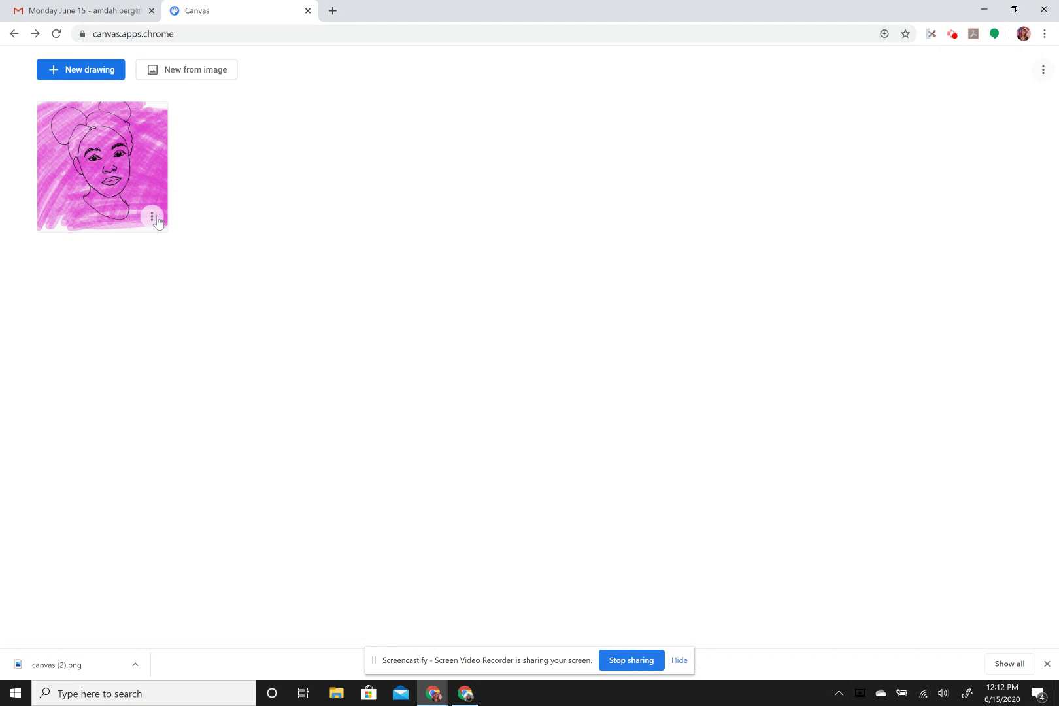
pyautogui.click(152, 217)
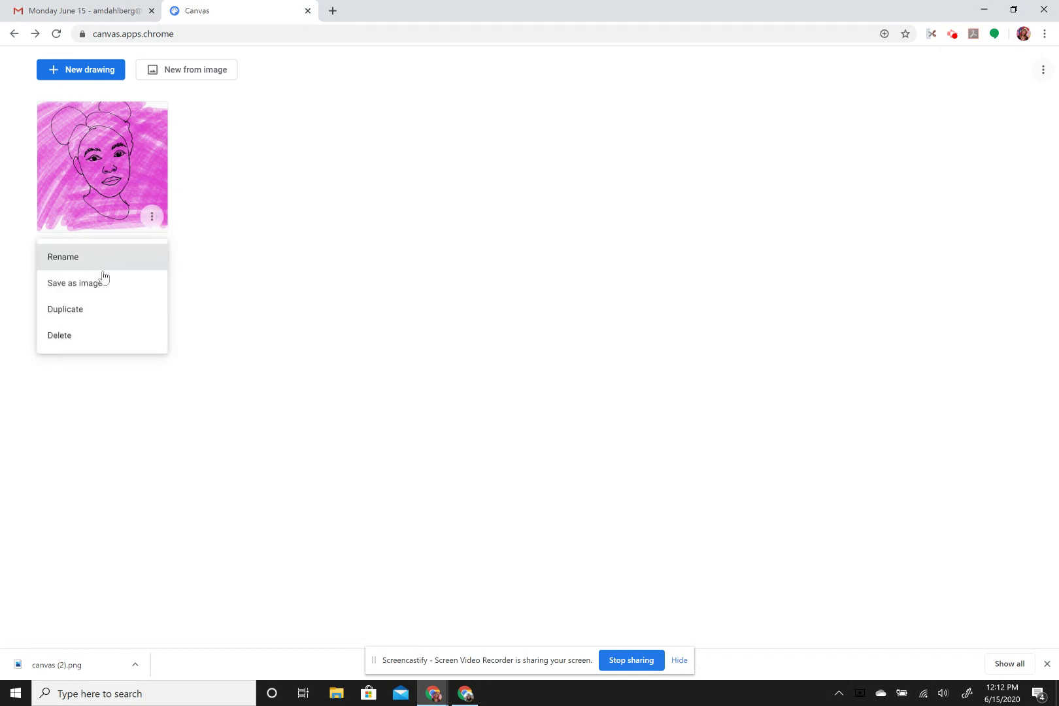